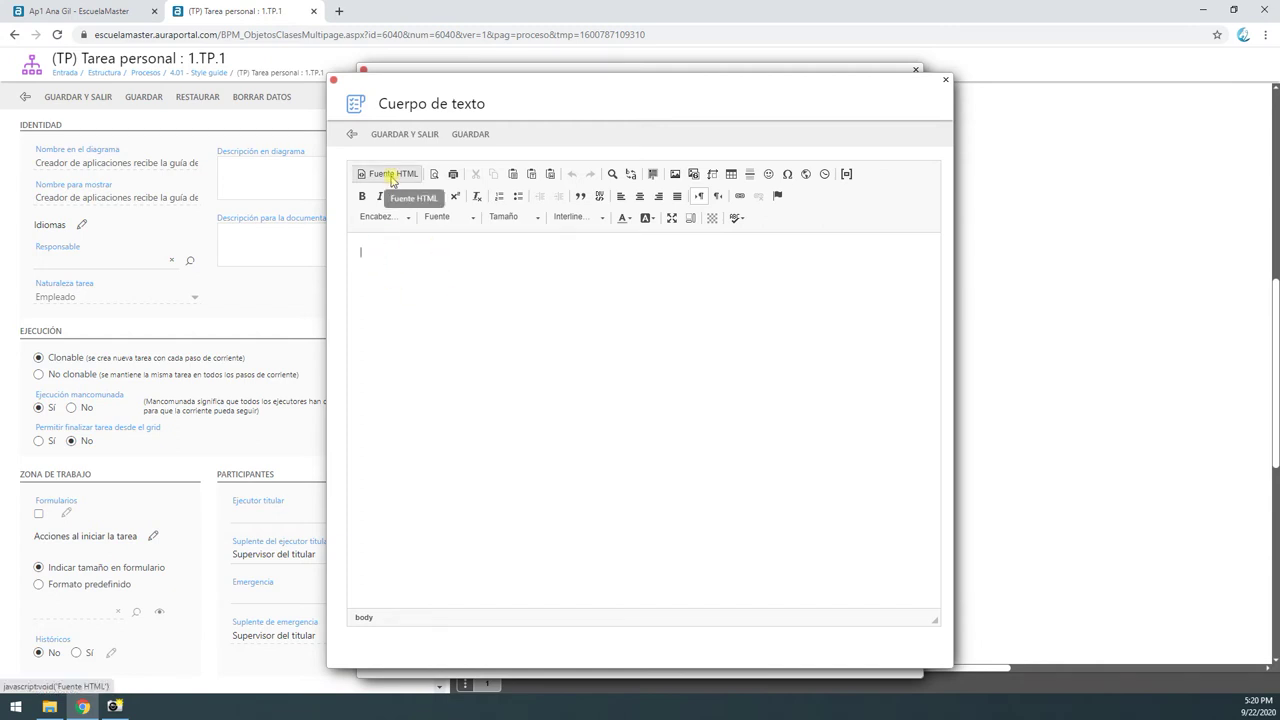
# Step: Switch to the browser window with the email examples and look over the NordVPN survey email
pyautogui.click(511, 263)
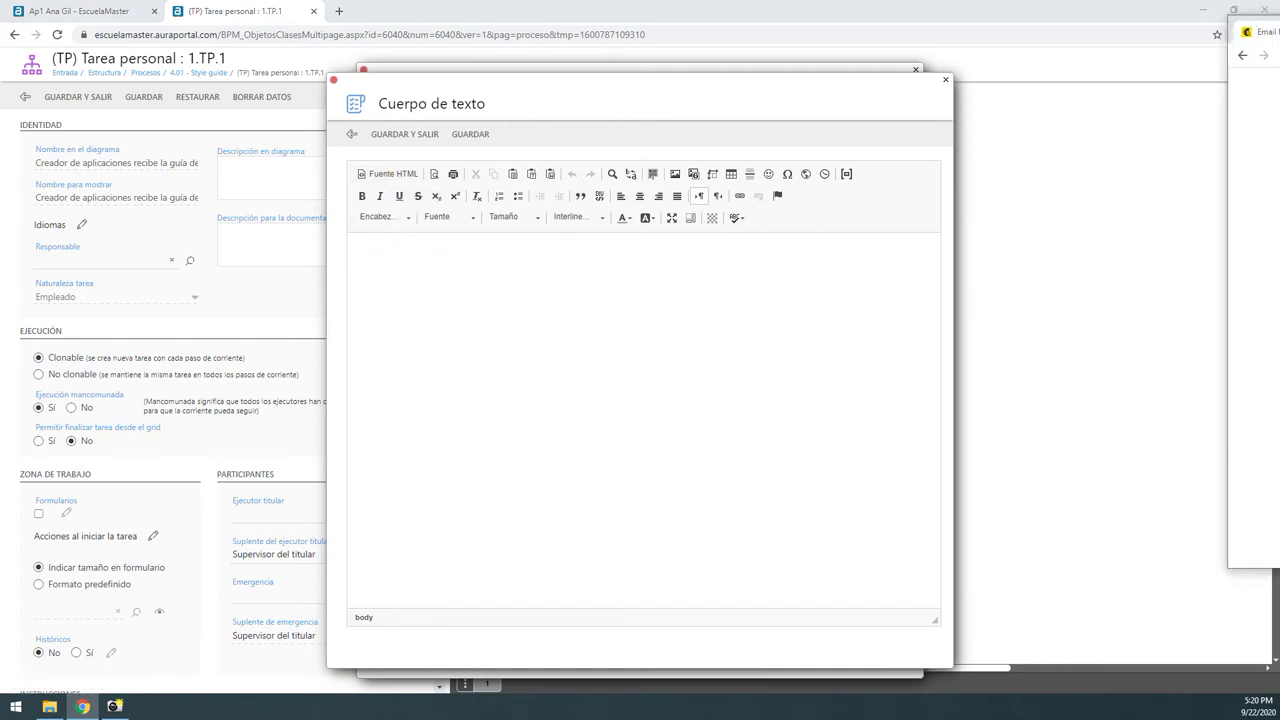
pyautogui.hotkey('alt', 'Tab')
pyautogui.click(522, 94)
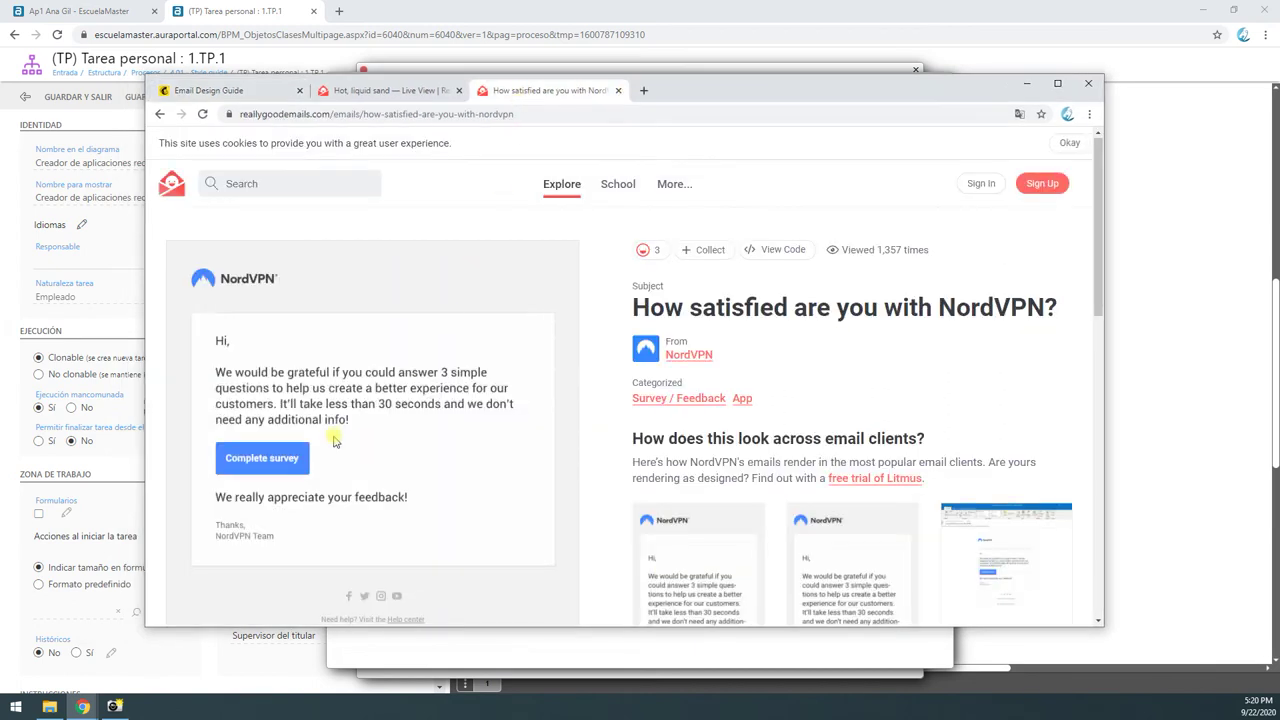
pyautogui.scroll(-4, 337, 437)
pyautogui.scroll(4, 343, 423)
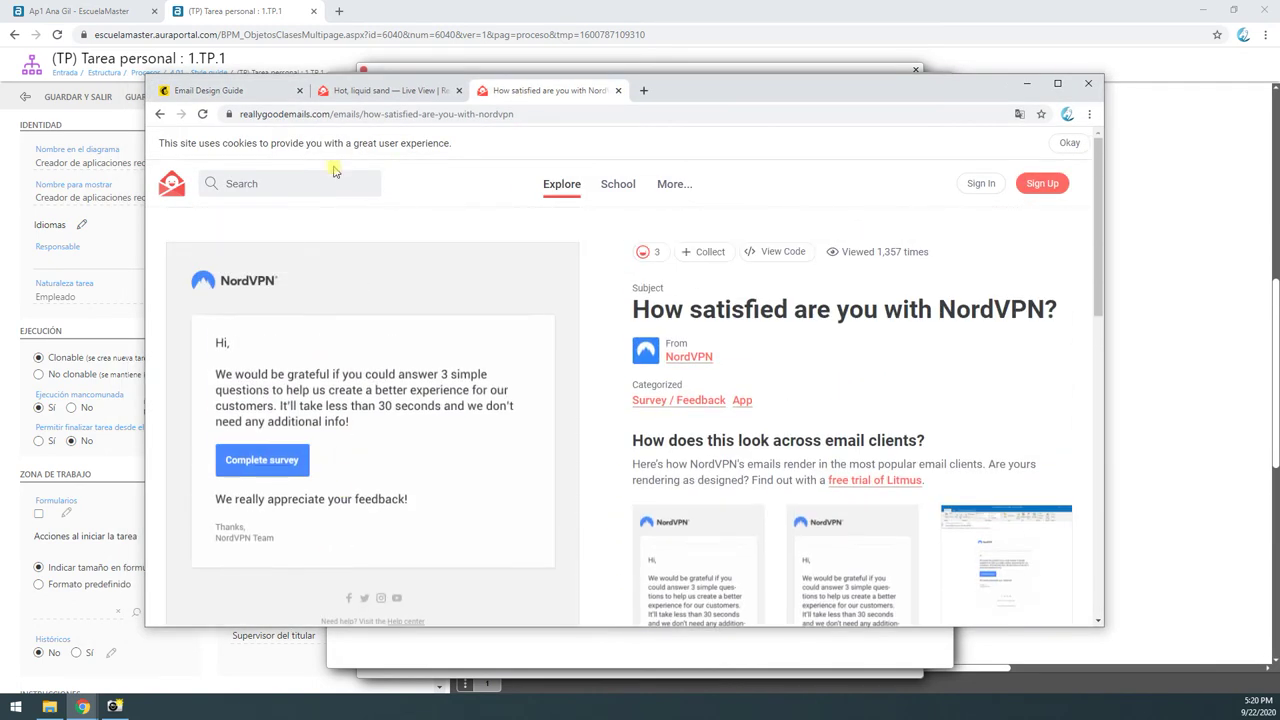
# Step: Copy the complete HTML code of the "Hot, liquid sand" email from its live view
pyautogui.click(413, 90)
pyautogui.scroll(-10, 786, 315)
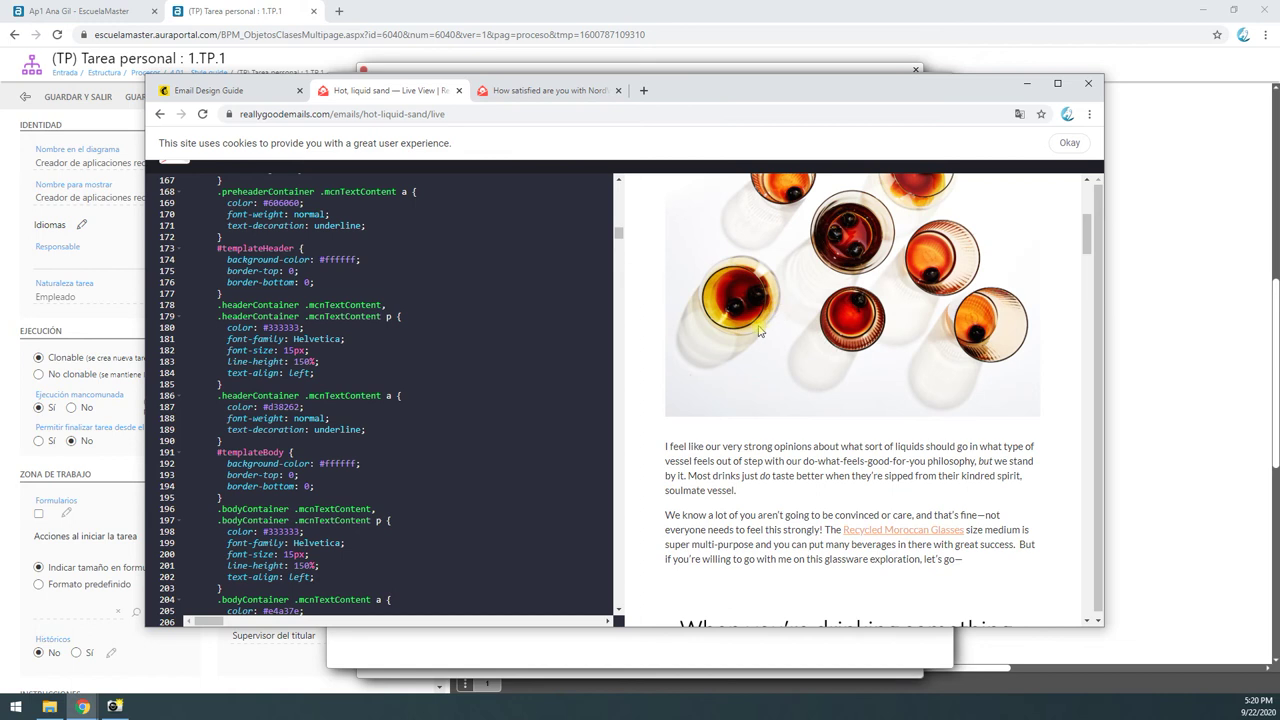
pyautogui.moveTo(617, 236); pyautogui.dragTo(617, 605)
pyautogui.click(454, 468)
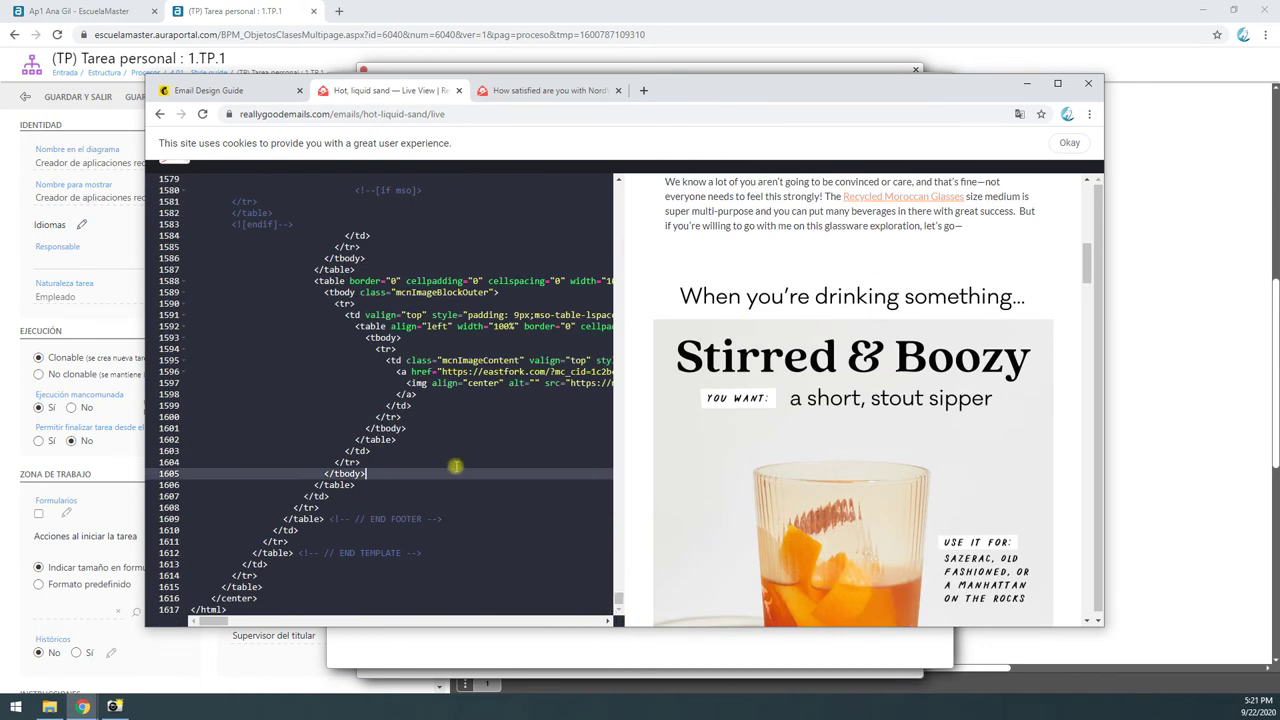
pyautogui.hotkey('ctrl', 'a')
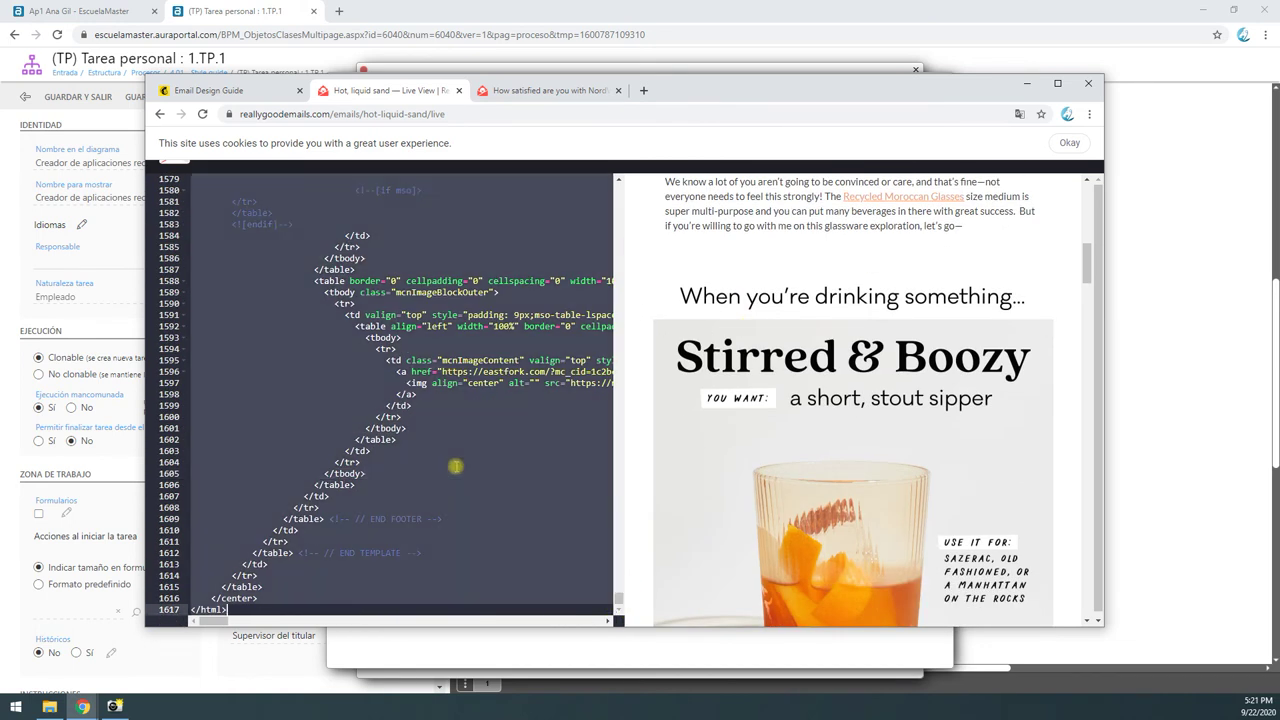
pyautogui.rightClick(422, 386)
pyautogui.click(480, 436)
# Step: Return to the Cuerpo de texto editor, paste the copied code as its HTML source, and show the rendered design
pyautogui.moveTo(815, 93); pyautogui.dragTo(1279, 4)
pyautogui.click(491, 257)
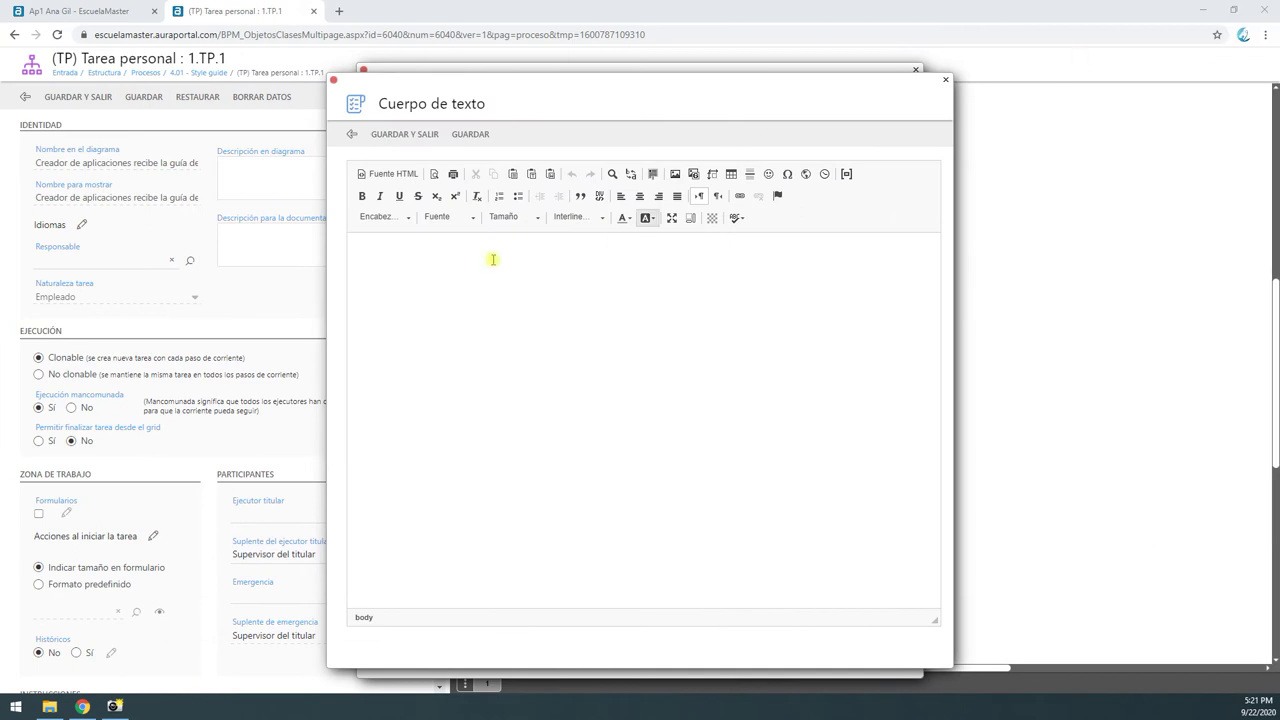
pyautogui.click(387, 175)
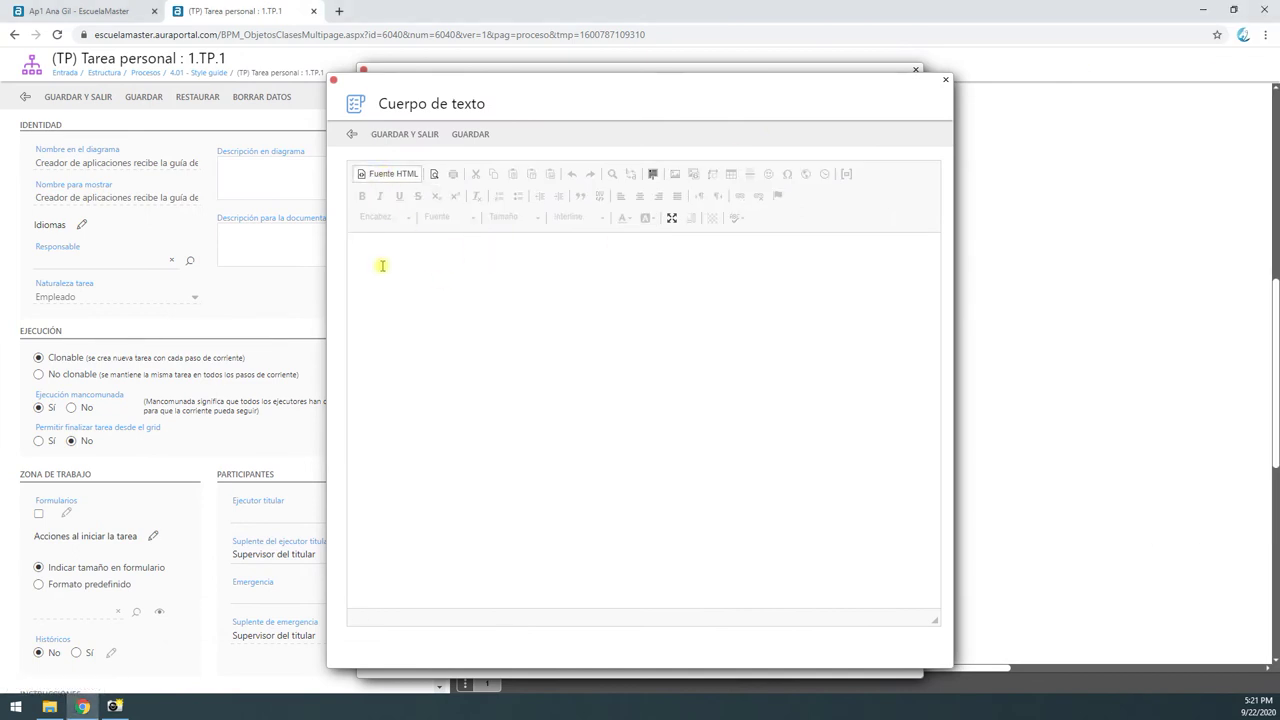
pyautogui.hotkey('ctrl', 'v')
pyautogui.click(392, 174)
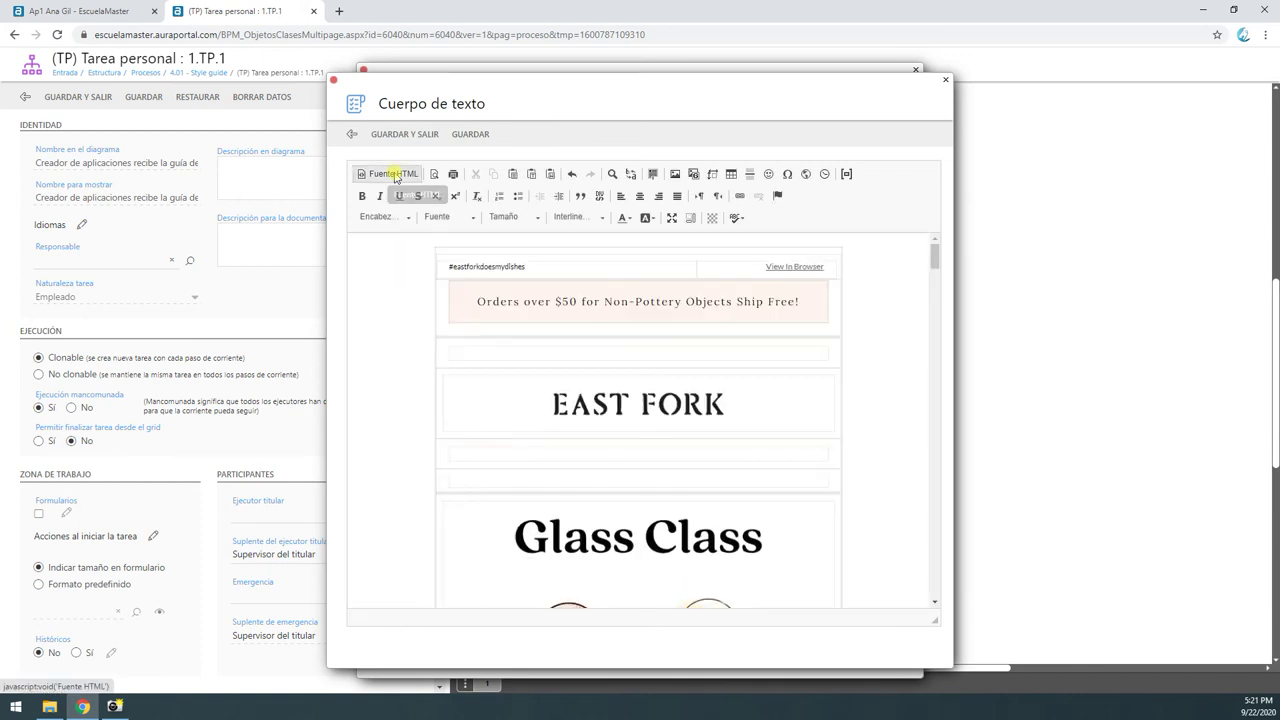
# Step: Examine the pasted email's social icons, footer links, logo and cocktail images in the editor
pyautogui.scroll(-10, 664, 405)
pyautogui.scroll(-20, 661, 413)
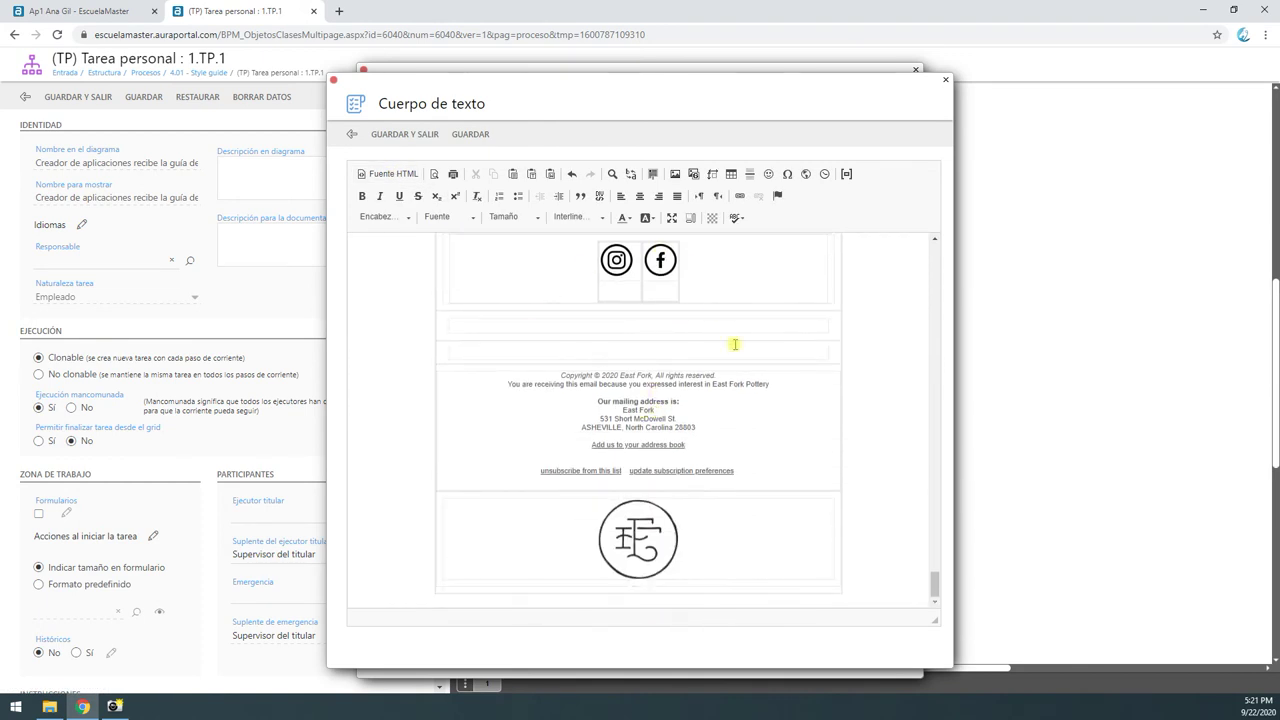
pyautogui.click(660, 268)
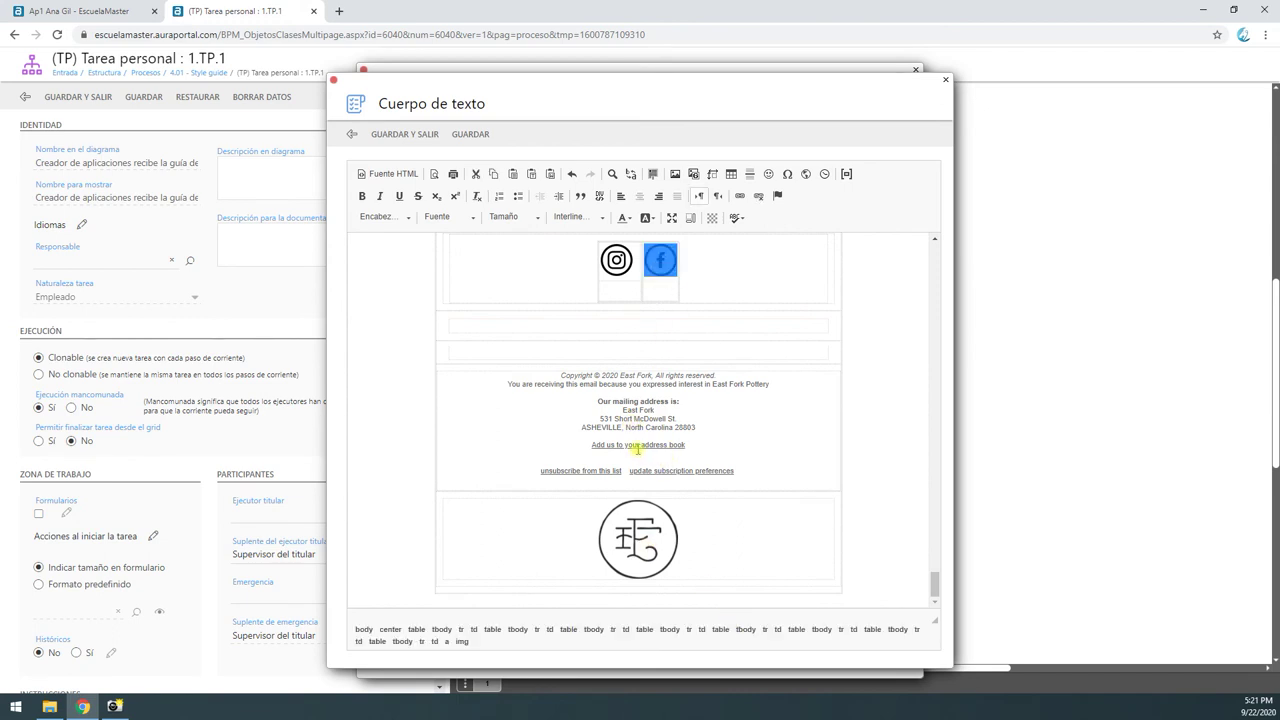
pyautogui.click(601, 446)
pyautogui.click(641, 545)
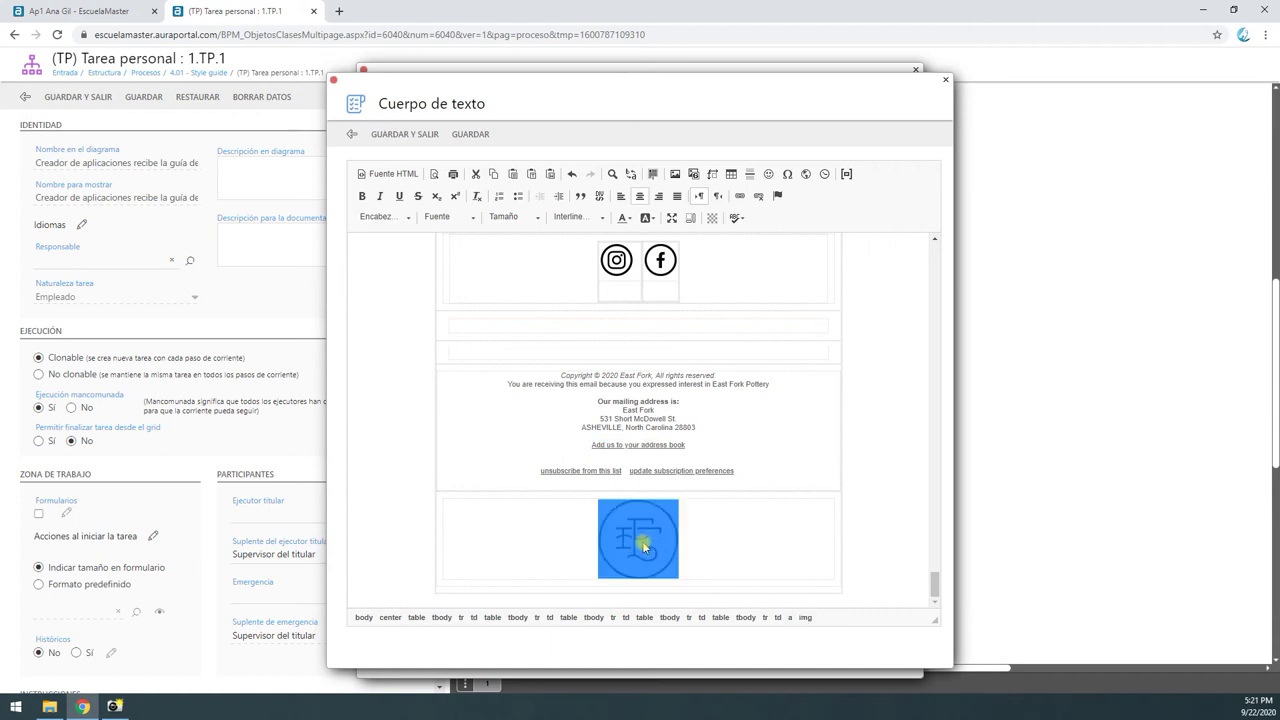
pyautogui.scroll(10, 652, 452)
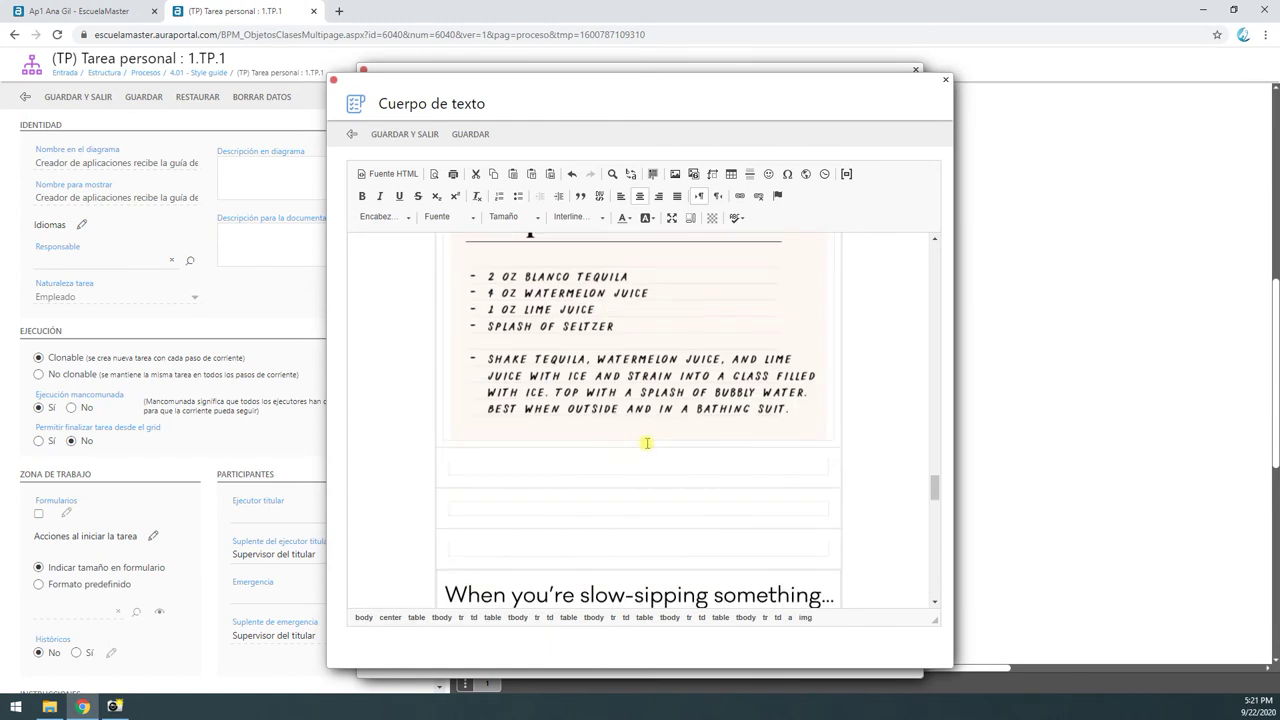
pyautogui.click(640, 403)
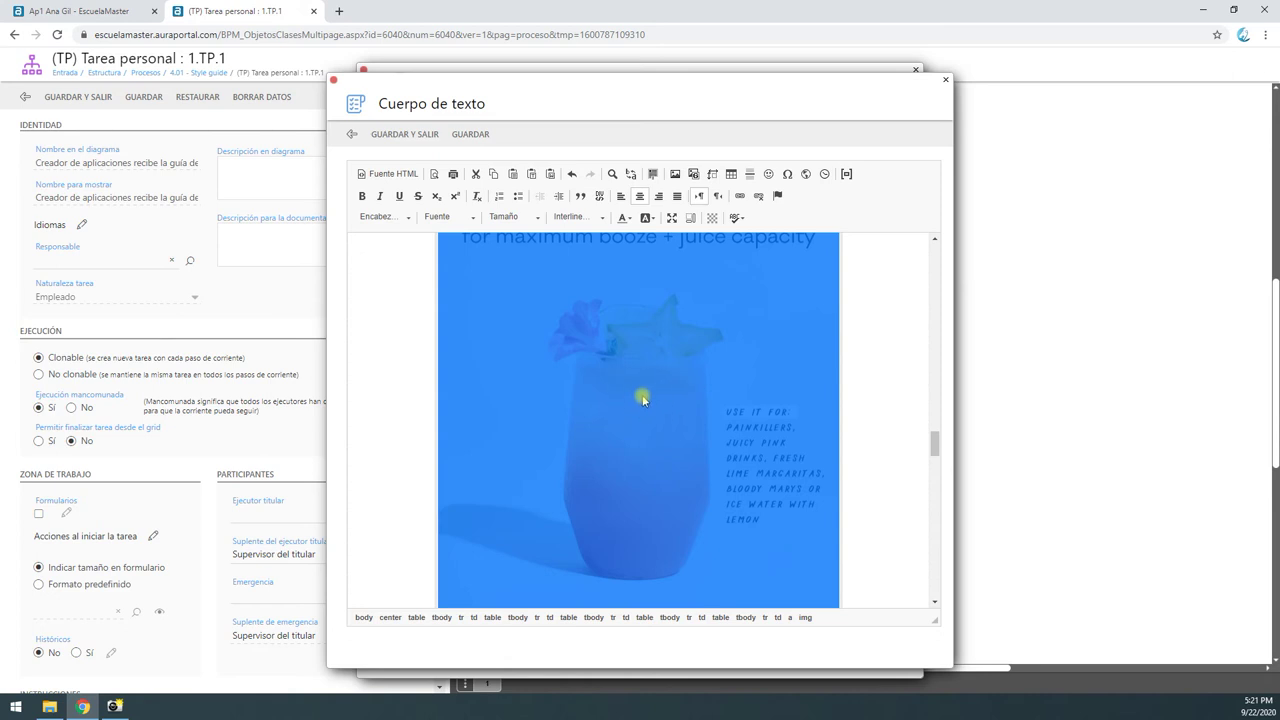
# Step: Inspect the link URL in the tall cocktail glass image's properties and close them without changes
pyautogui.doubleClick(643, 400)
pyautogui.click(597, 230)
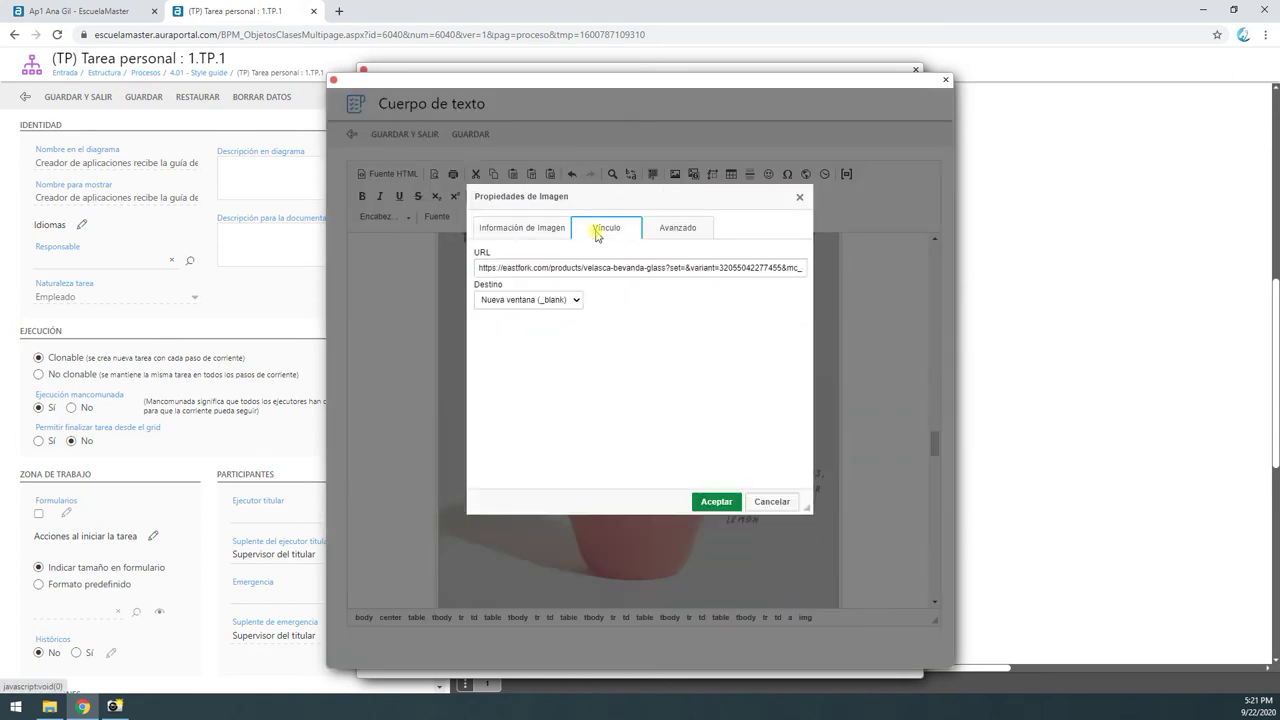
pyautogui.moveTo(479, 268); pyautogui.dragTo(818, 291)
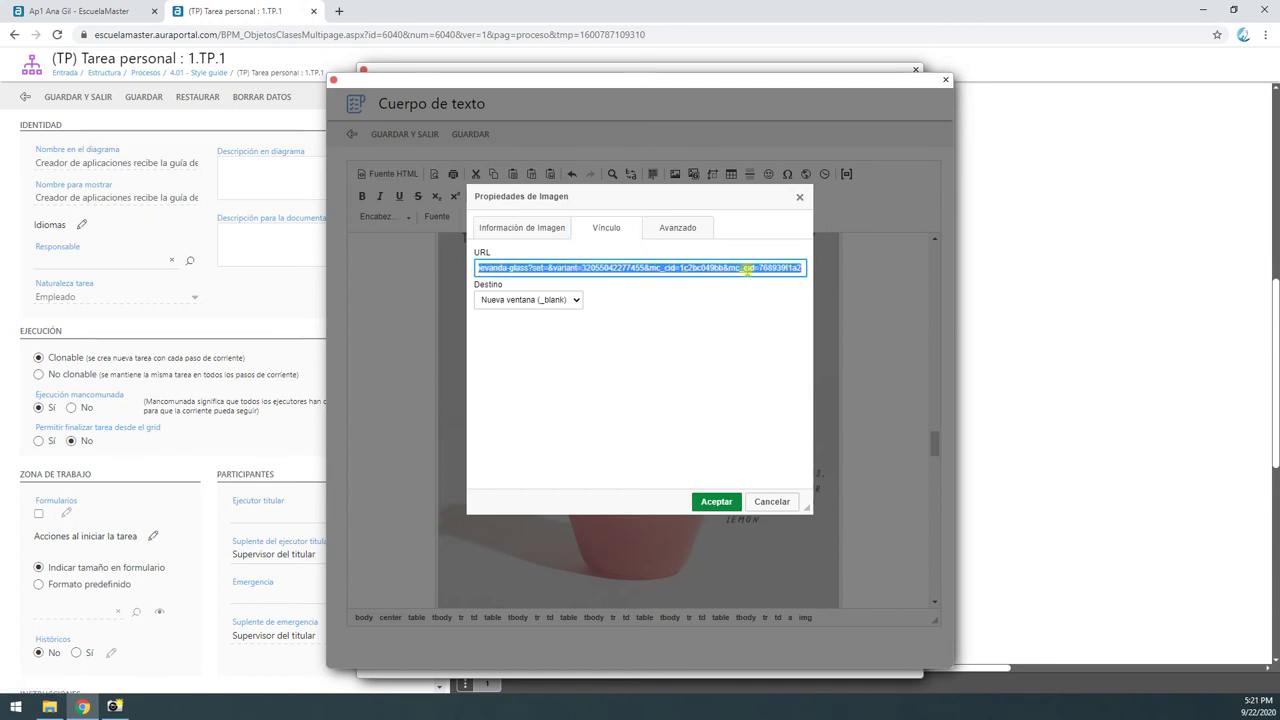
pyautogui.click(770, 501)
# Step: Delete the entire pasted HTML source and return to the visual editing view
pyautogui.click(387, 174)
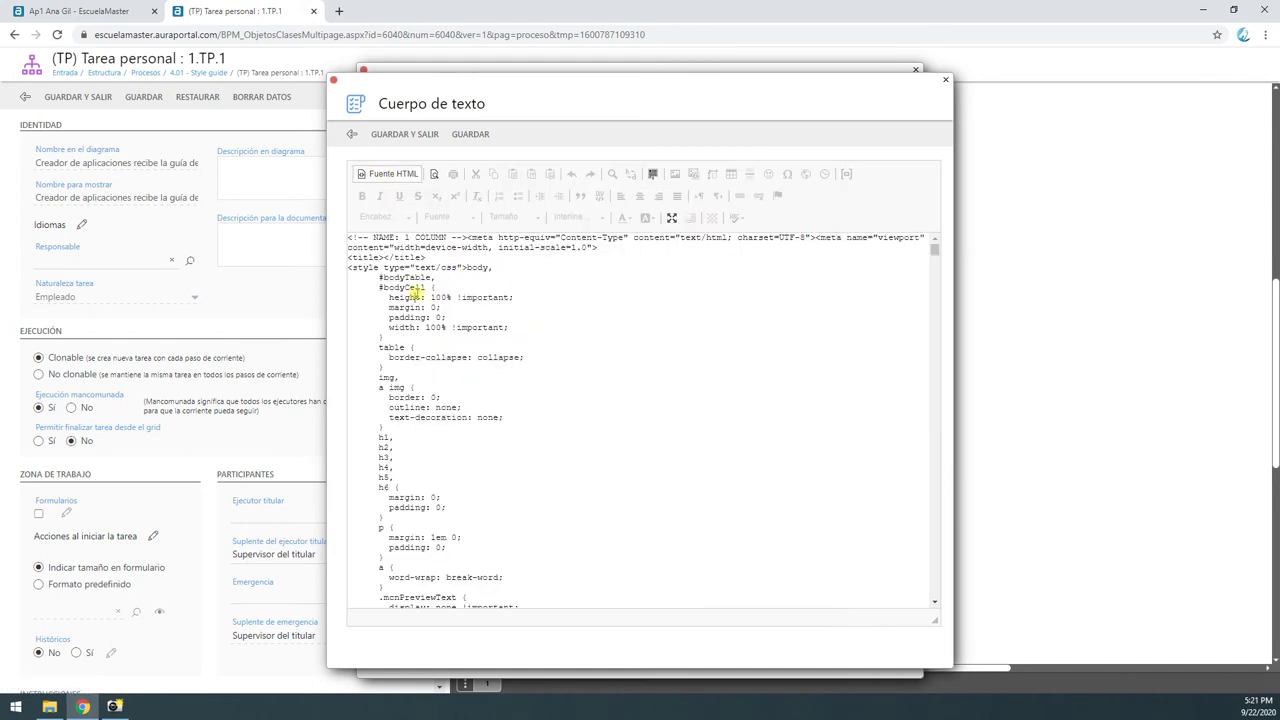
pyautogui.hotkey('ctrl', 'a')
pyautogui.press('Delete')
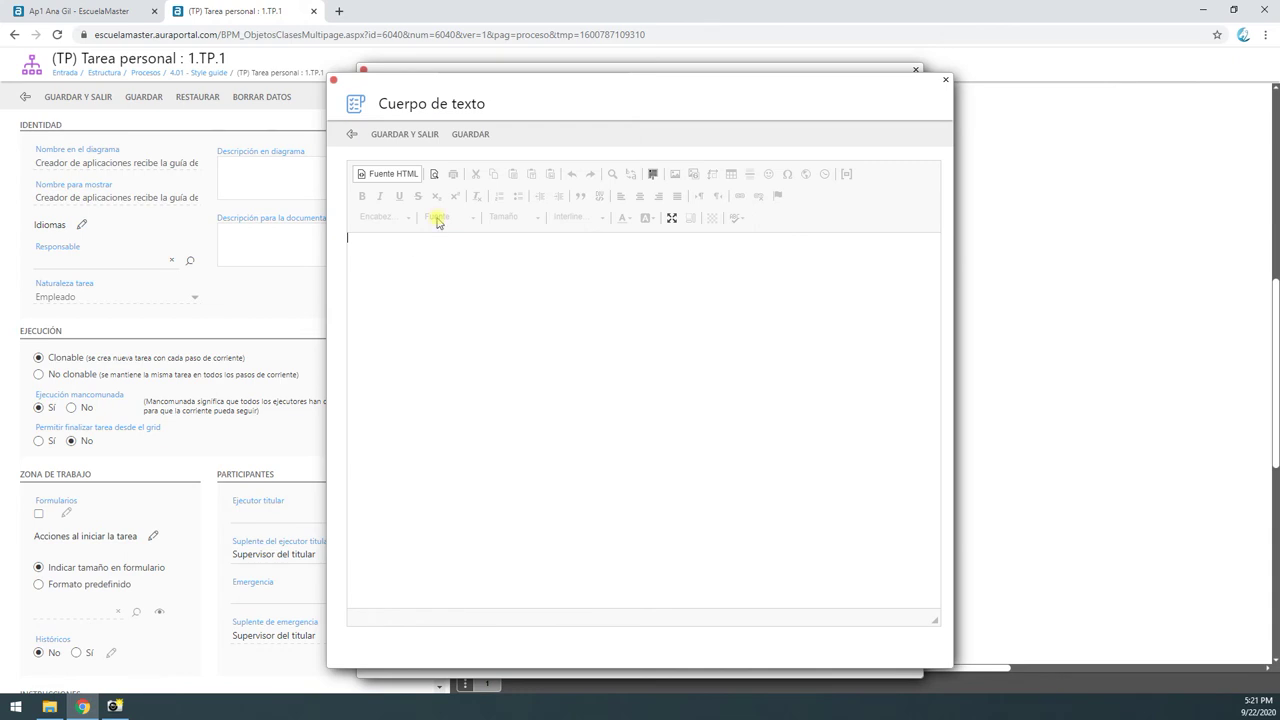
pyautogui.click(410, 180)
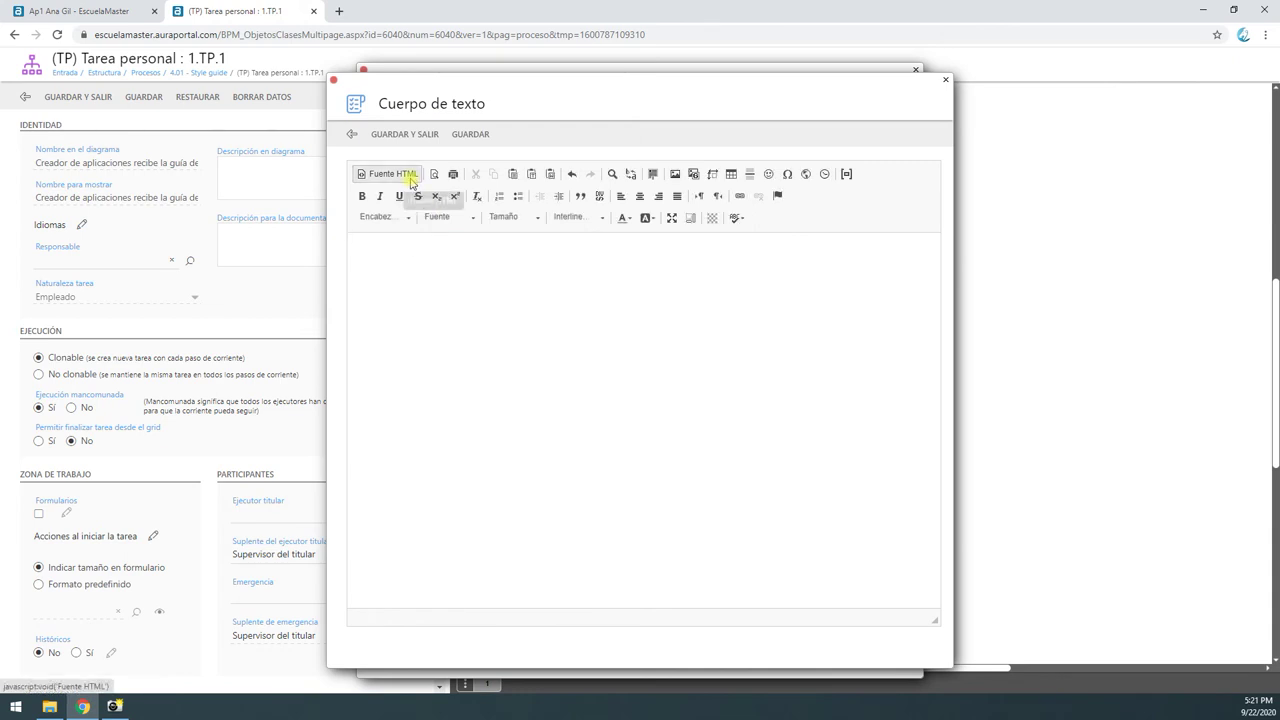
# Step: Start a new table in the text body with 1 row, 1 column and a width of 100%
pyautogui.click(731, 174)
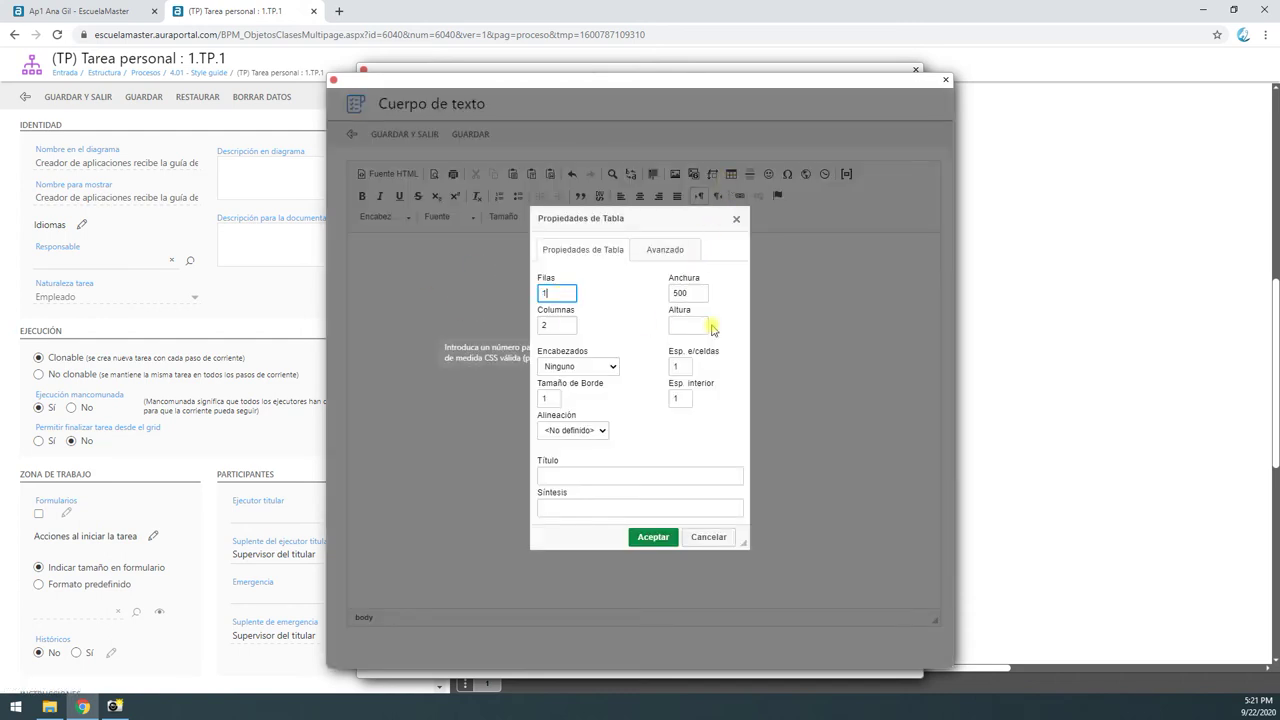
pyautogui.write('1')
pyautogui.press('Tab')
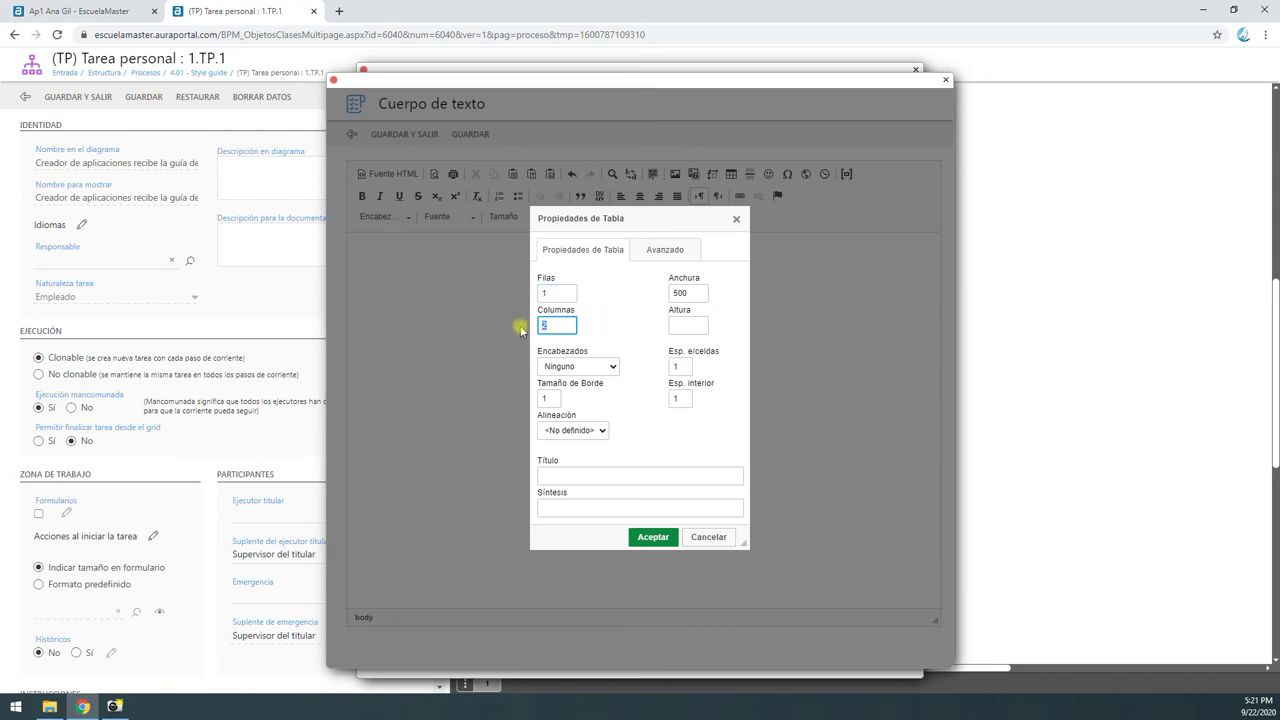
pyautogui.click(700, 292)
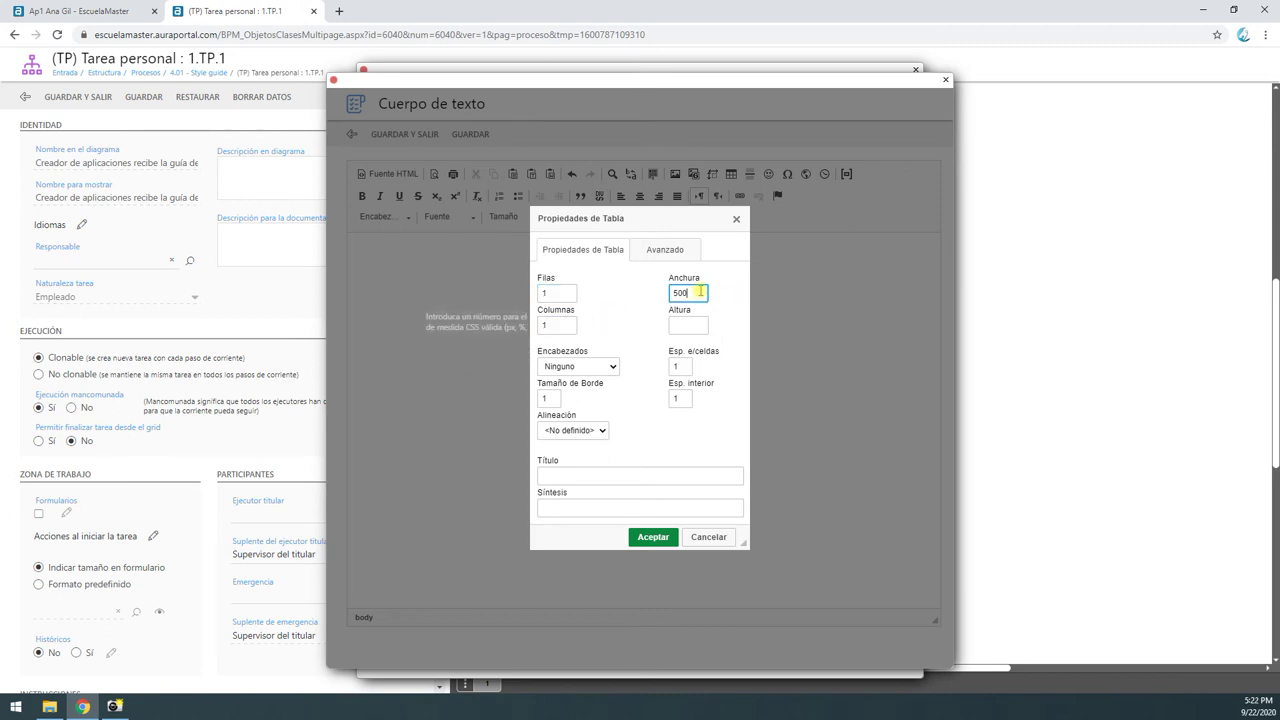
pyautogui.doubleClick(688, 292)
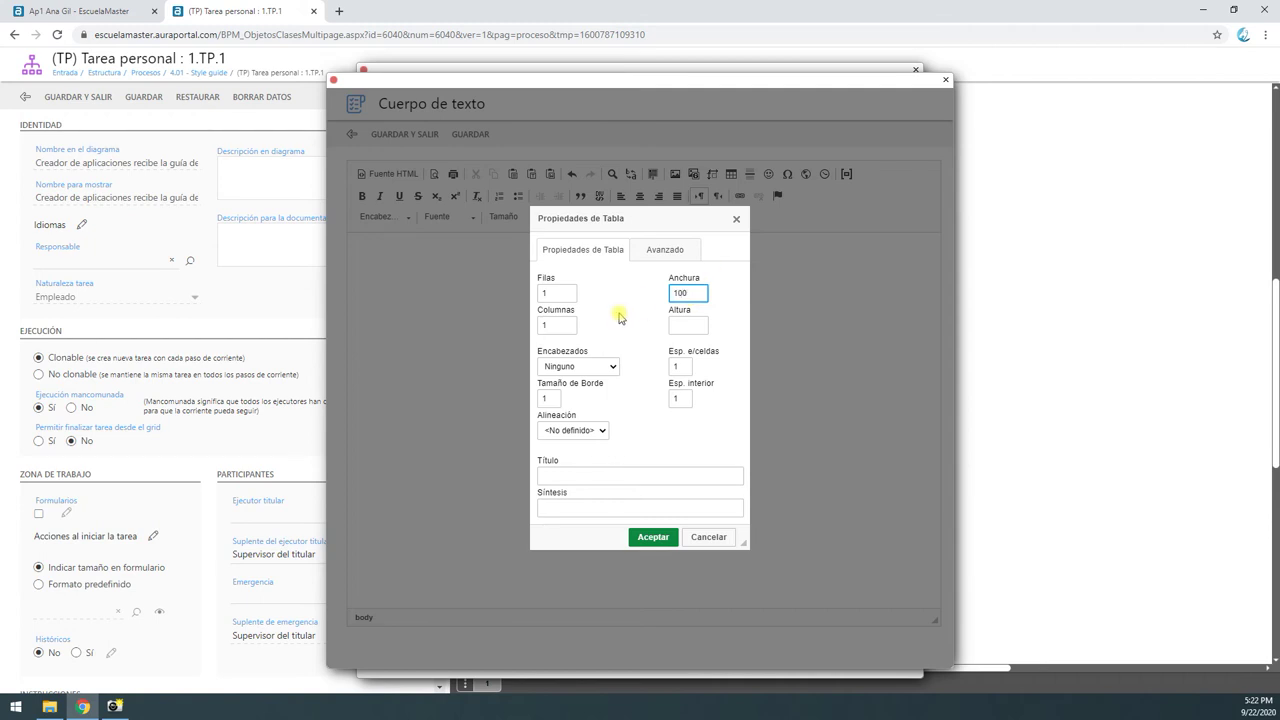
# Step: Clear the table's cell spacing, inner padding and border size, and insert it
pyautogui.doubleClick(678, 367)
pyautogui.press('BackSpace')
pyautogui.doubleClick(679, 399)
pyautogui.press('BackSpace')
pyautogui.doubleClick(552, 397)
pyautogui.press('BackSpace')
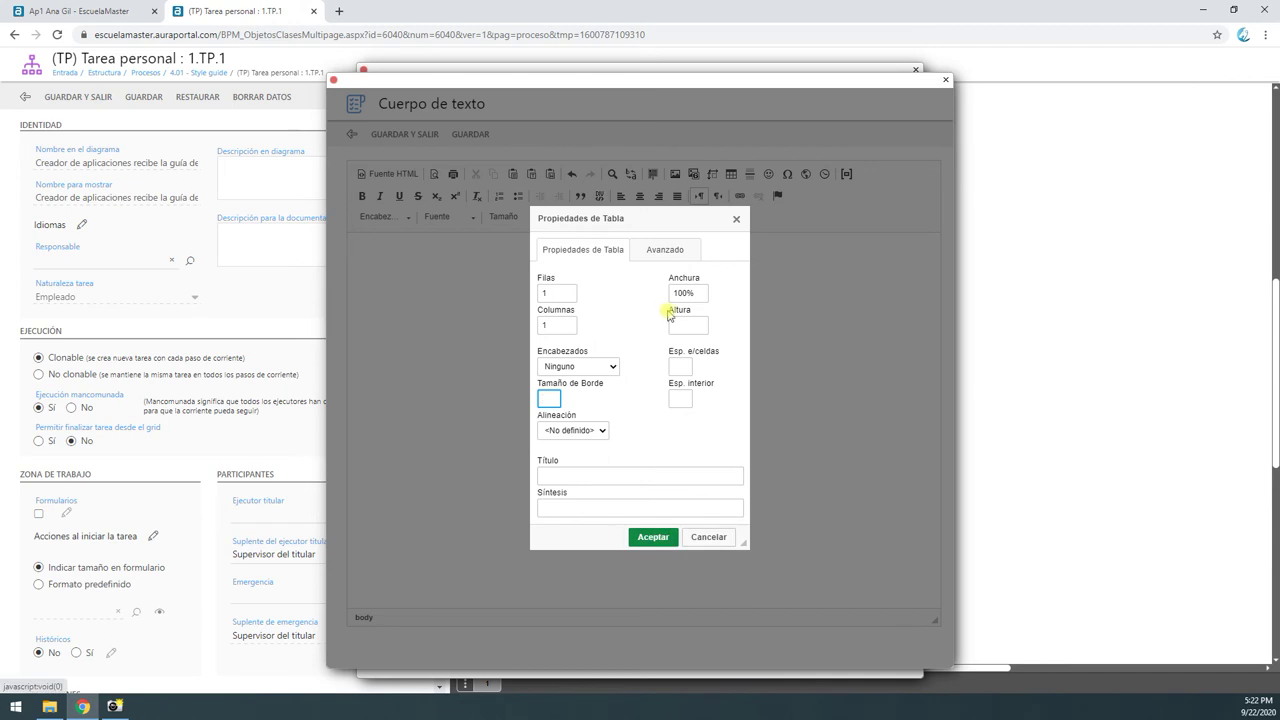
pyautogui.click(682, 252)
pyautogui.click(600, 258)
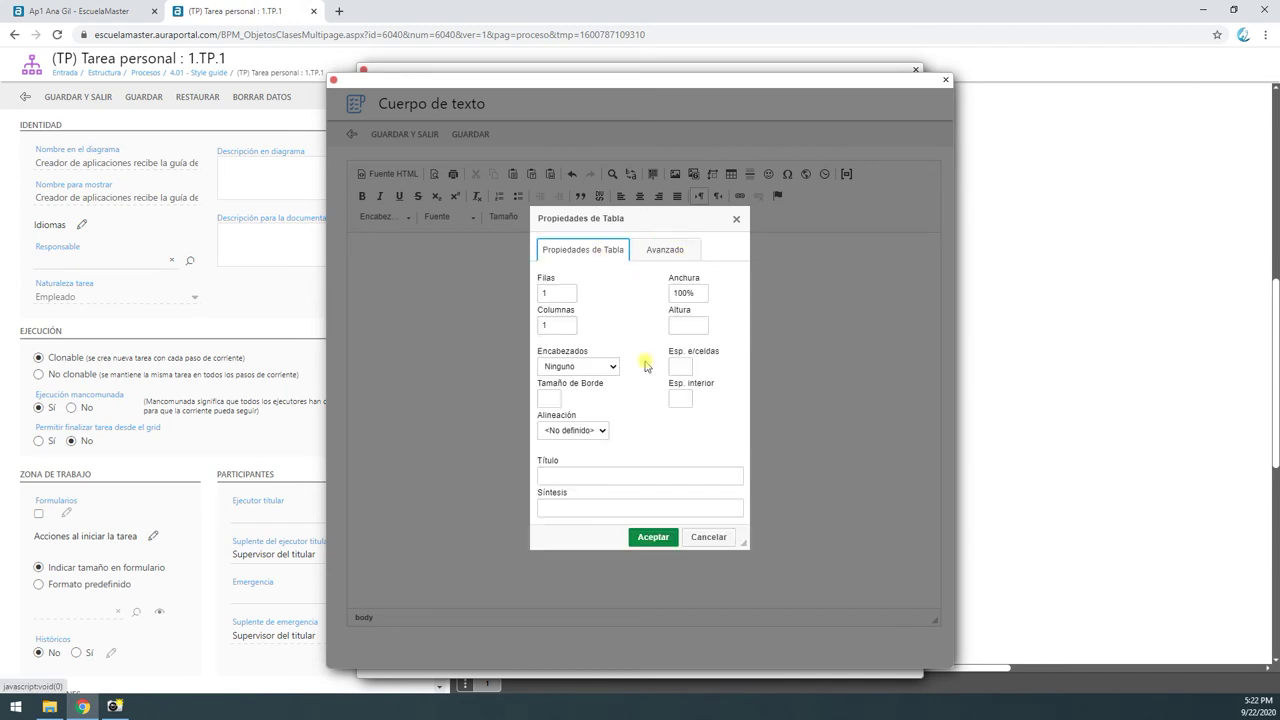
pyautogui.click(652, 538)
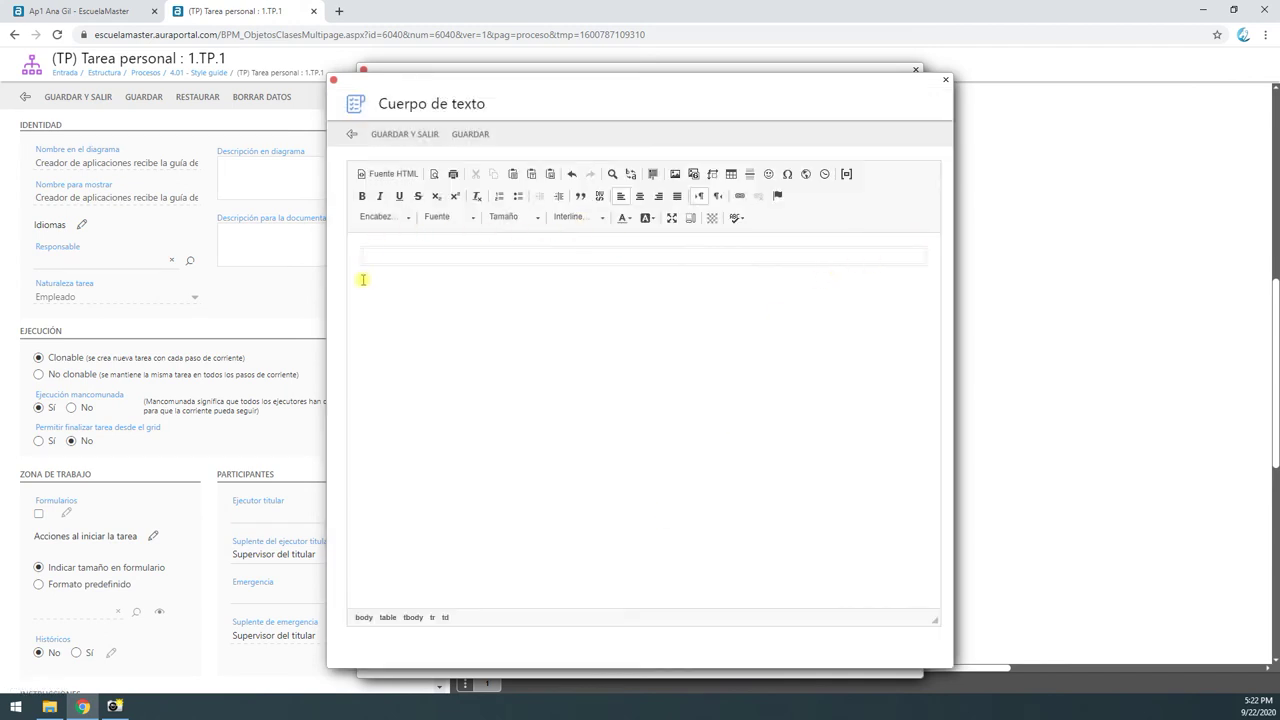
# Step: Set the table cell's background colour to #fafafa
pyautogui.rightClick(463, 256)
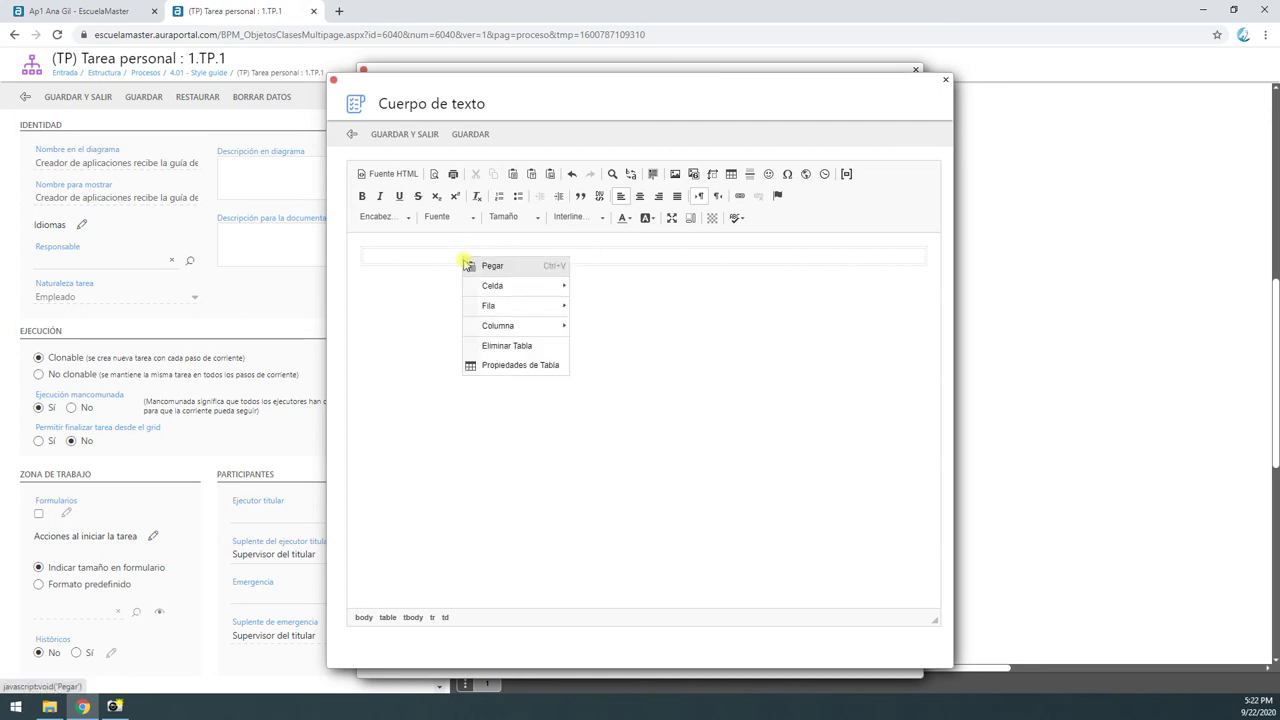
pyautogui.moveTo(508, 287)
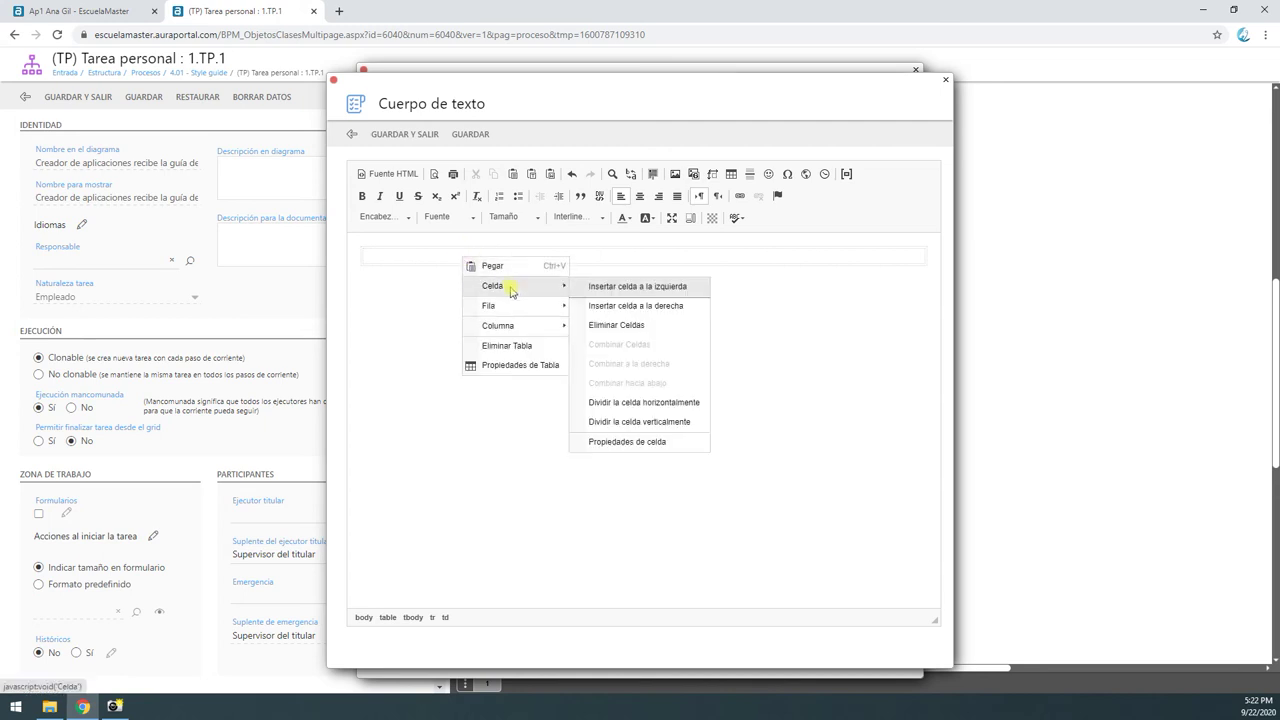
pyautogui.click(646, 447)
pyautogui.click(706, 424)
pyautogui.click(755, 422)
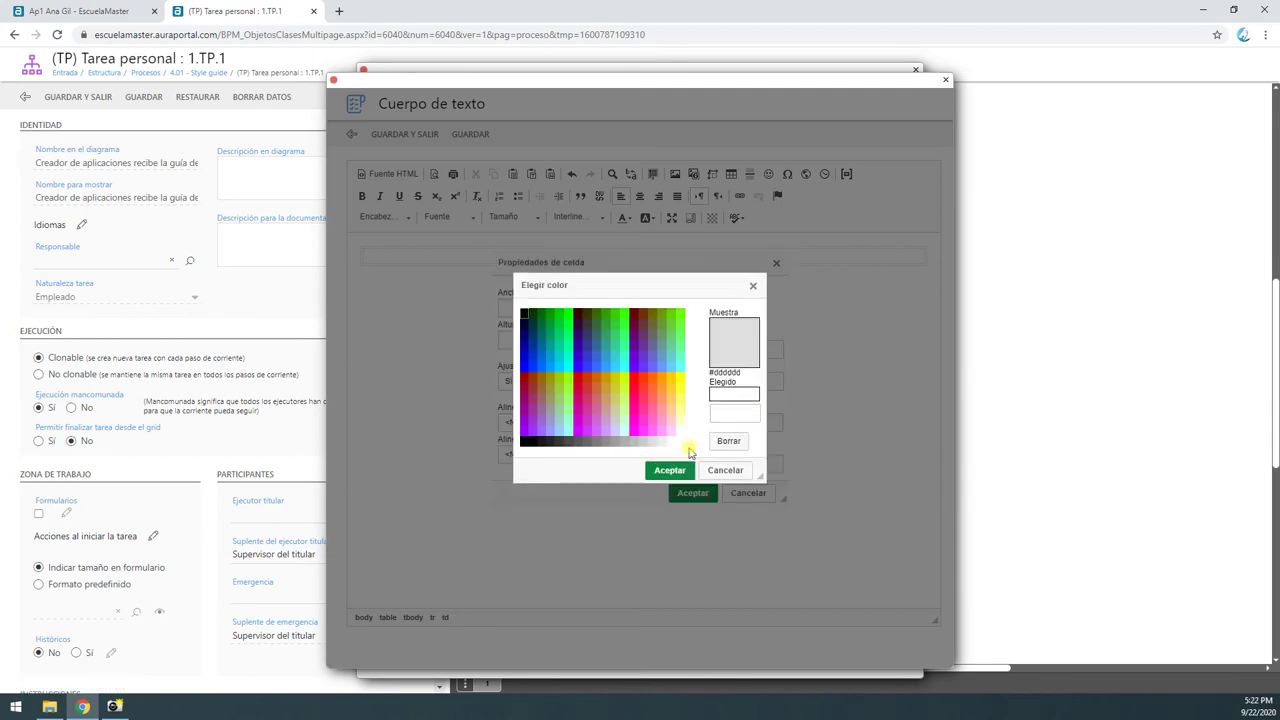
pyautogui.click(659, 445)
pyautogui.moveTo(752, 414); pyautogui.dragTo(716, 417)
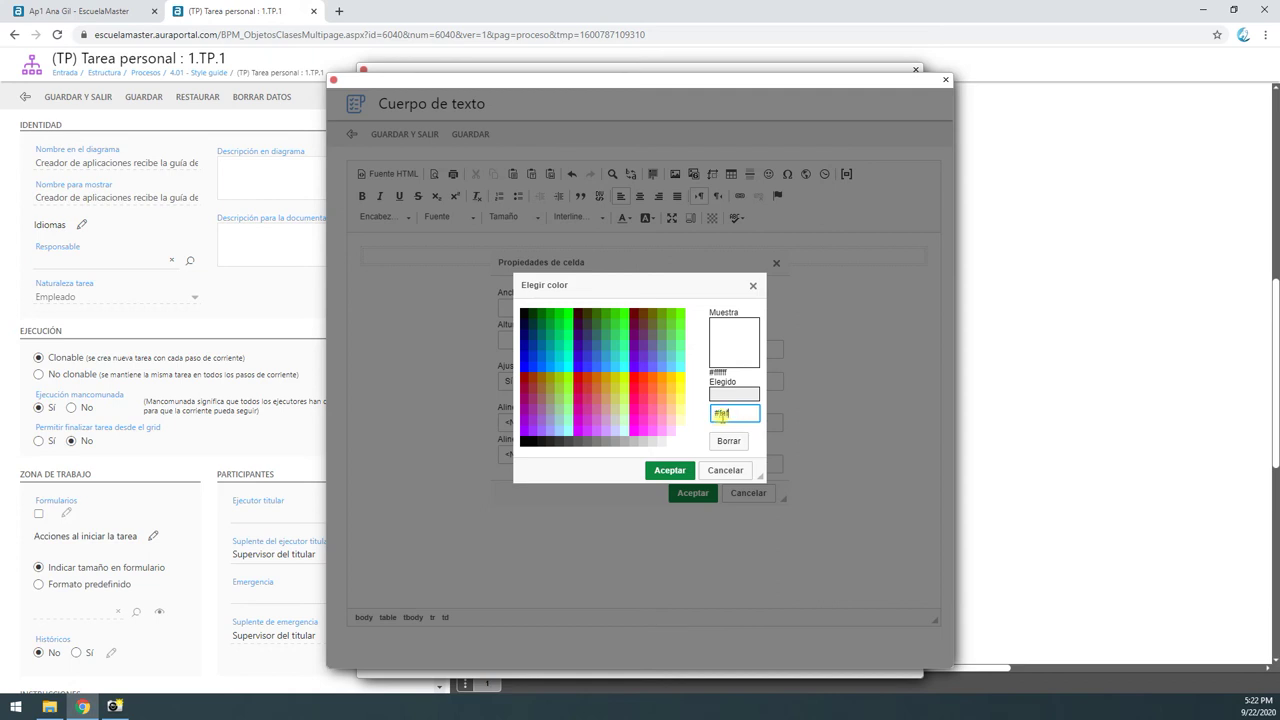
pyautogui.click(702, 430)
pyautogui.click(684, 471)
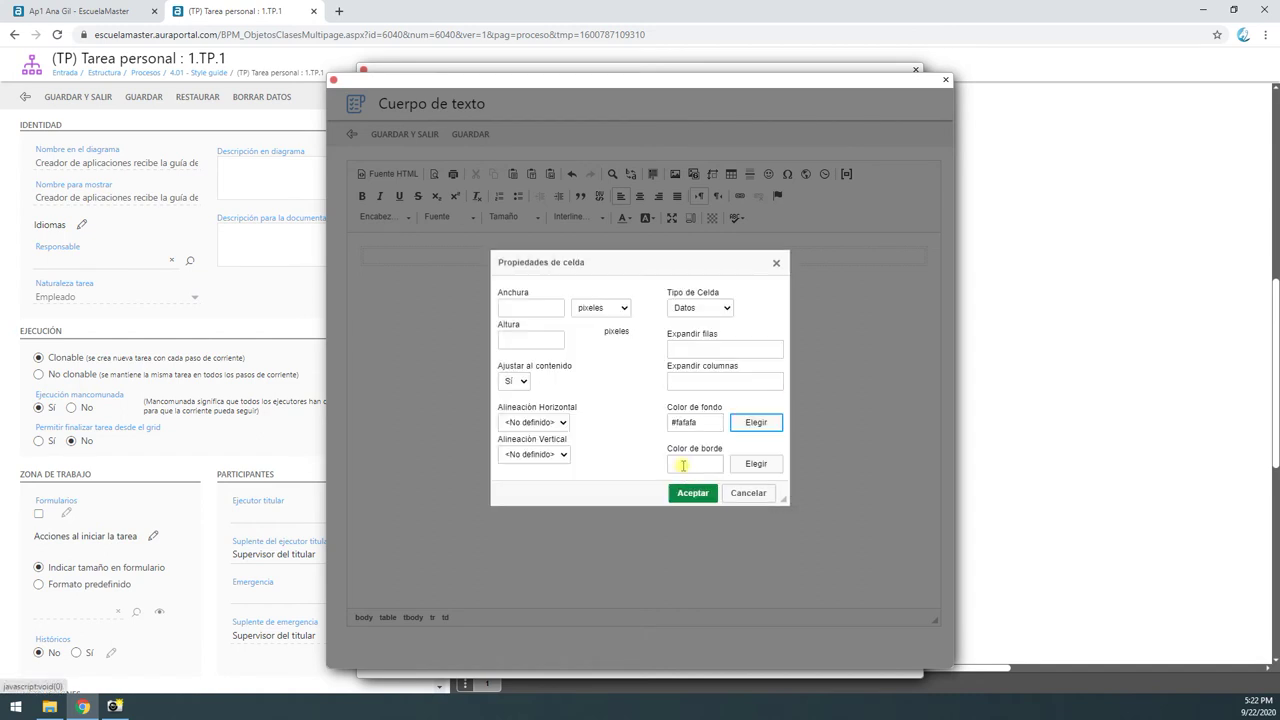
pyautogui.click(690, 492)
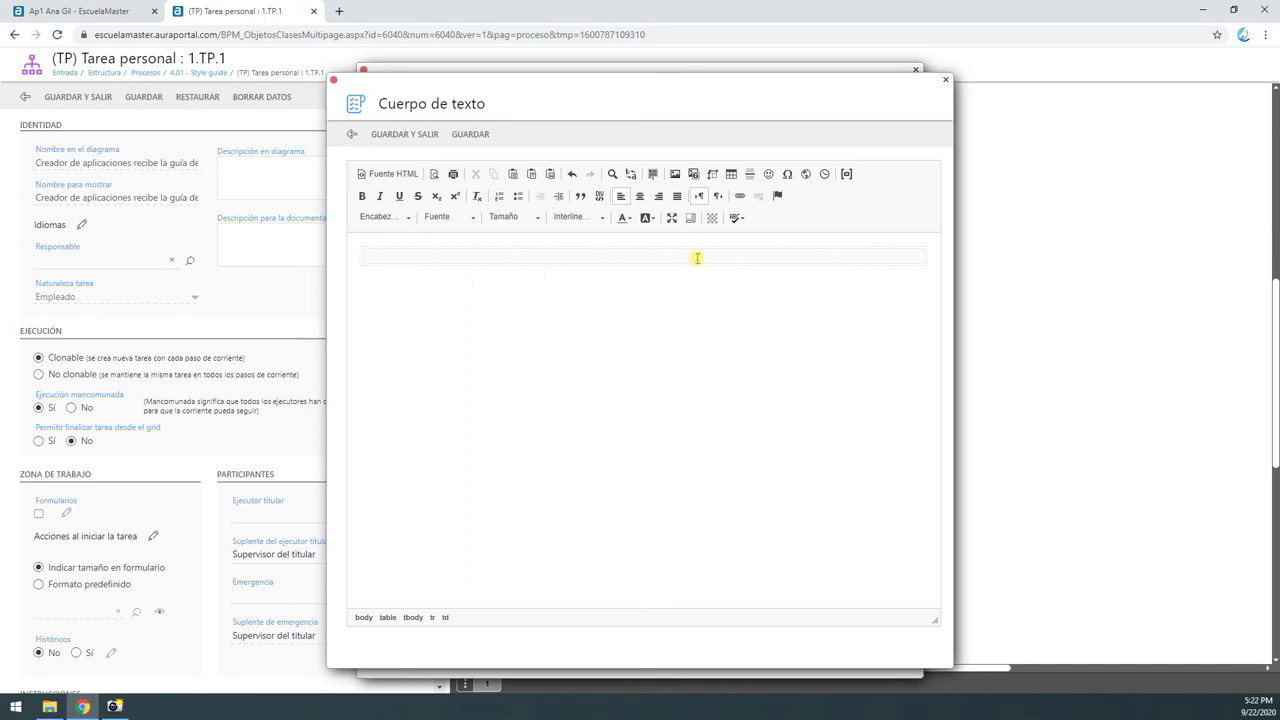
# Step: Add about twelve blank lines inside the cell to make it taller
pyautogui.press('Return')
pyautogui.press('Return')
pyautogui.press('Return')
pyautogui.press('Return')
pyautogui.press('Return')
pyautogui.press('Return')
pyautogui.press('Return')
pyautogui.press('Return')
pyautogui.press('Return')
pyautogui.press('Return')
pyautogui.press('Return')
pyautogui.press('Return')
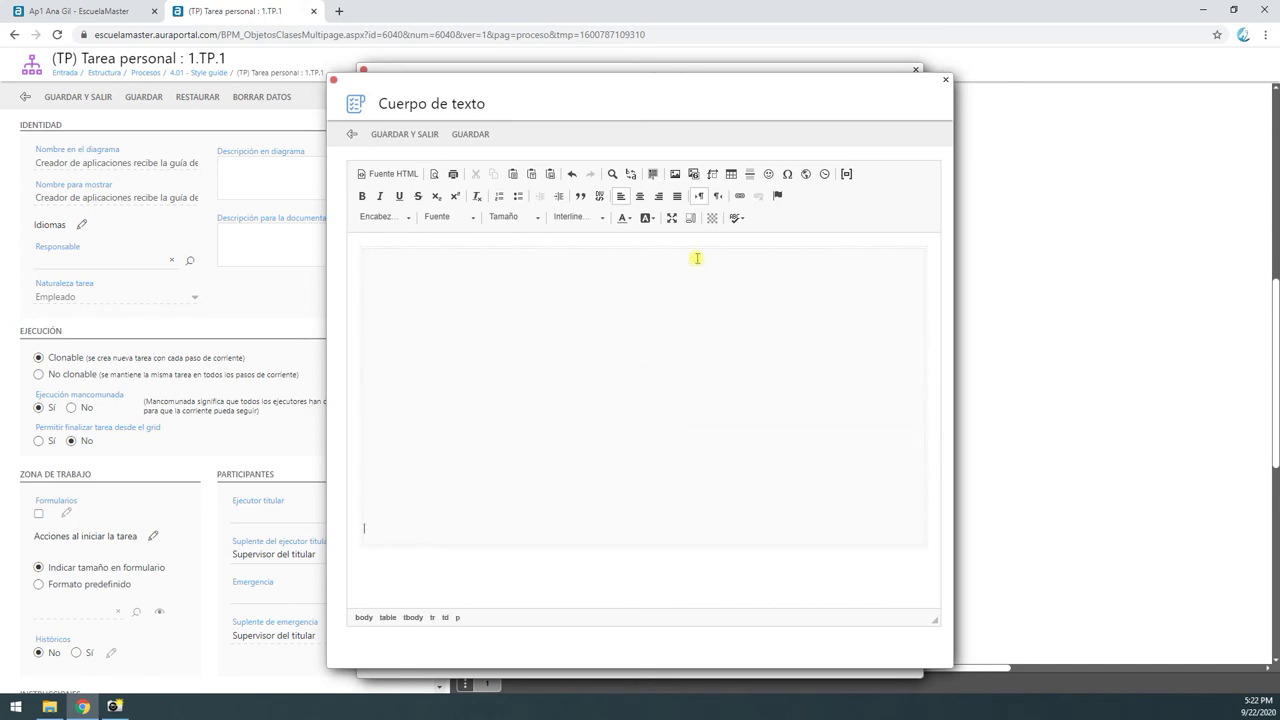
# Step: Start a nested table inside the grey cell with 3 rows, 1 column, a width of 500 and centred alignment
pyautogui.click(731, 174)
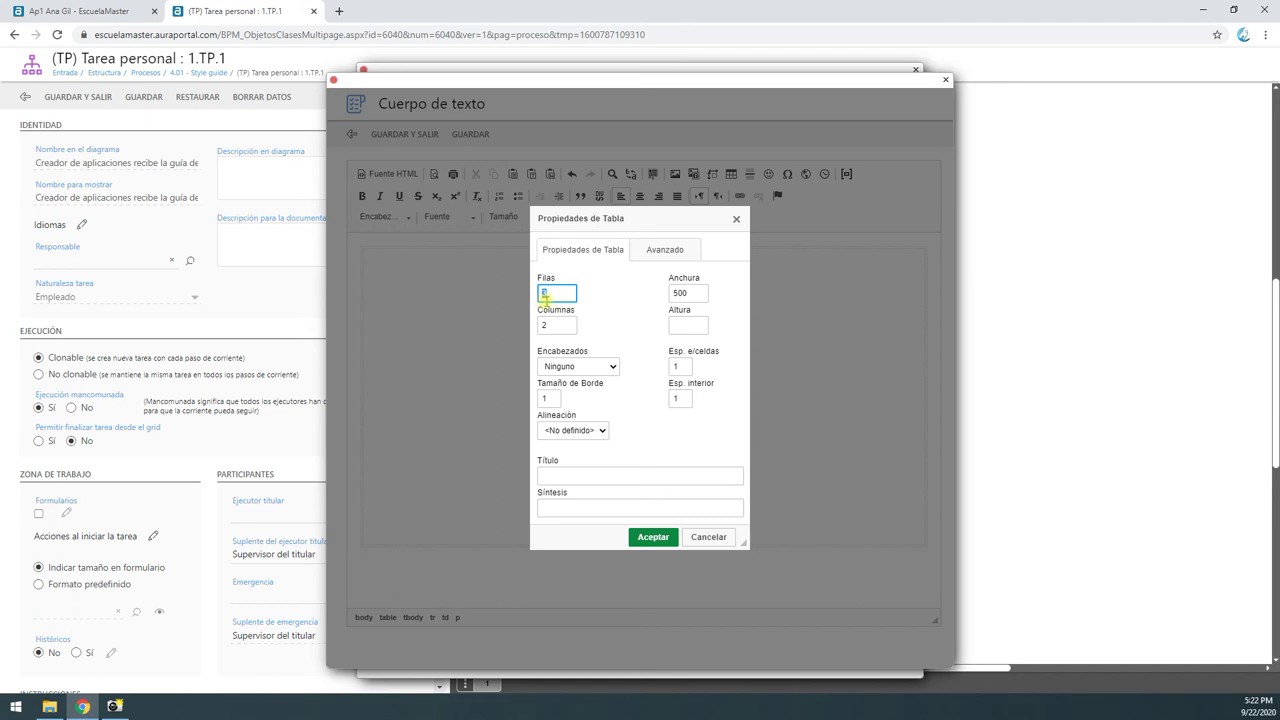
pyautogui.write('3')
pyautogui.press('Tab')
pyautogui.write('1')
pyautogui.doubleClick(695, 294)
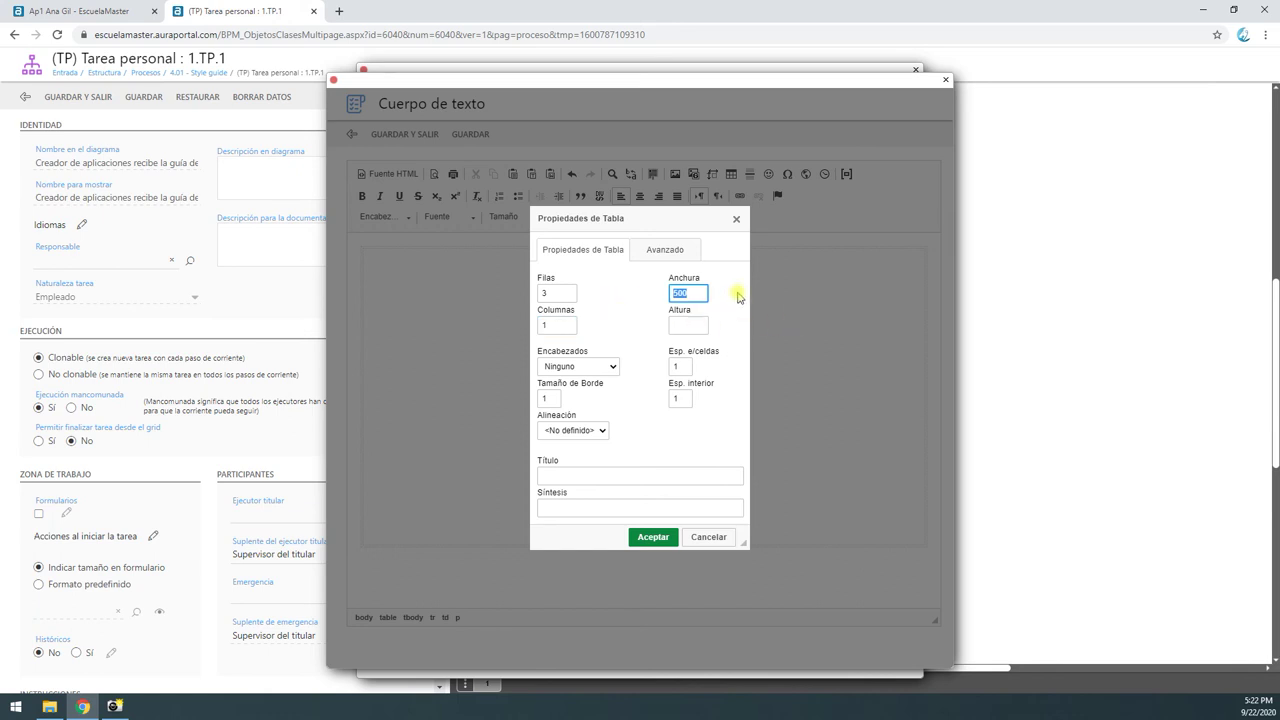
pyautogui.write('6')
pyautogui.doubleClick(686, 293)
pyautogui.click(587, 431)
pyautogui.click(572, 467)
# Step: Set the nested table's cell spacing, inner padding and border size to 0, and insert it
pyautogui.click(678, 366)
pyautogui.doubleClick(676, 366)
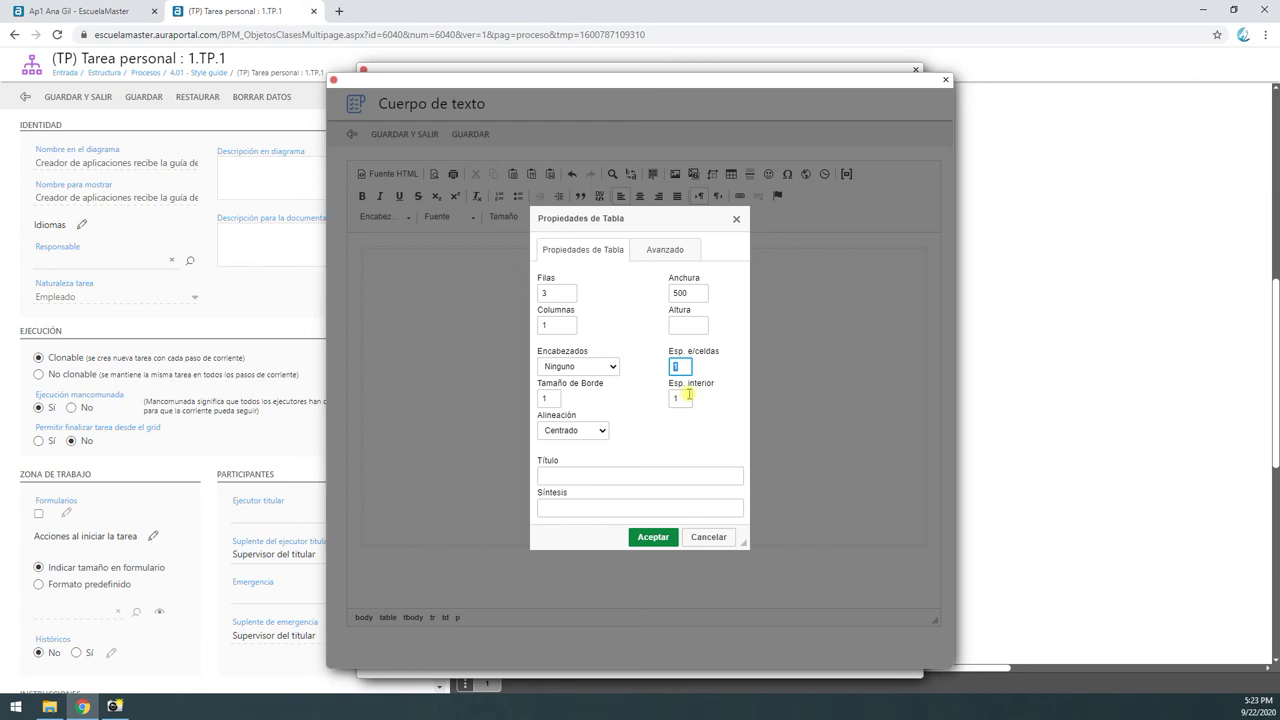
pyautogui.doubleClick(679, 397)
pyautogui.write('0')
pyautogui.doubleClick(546, 397)
pyautogui.write('0')
pyautogui.click(651, 535)
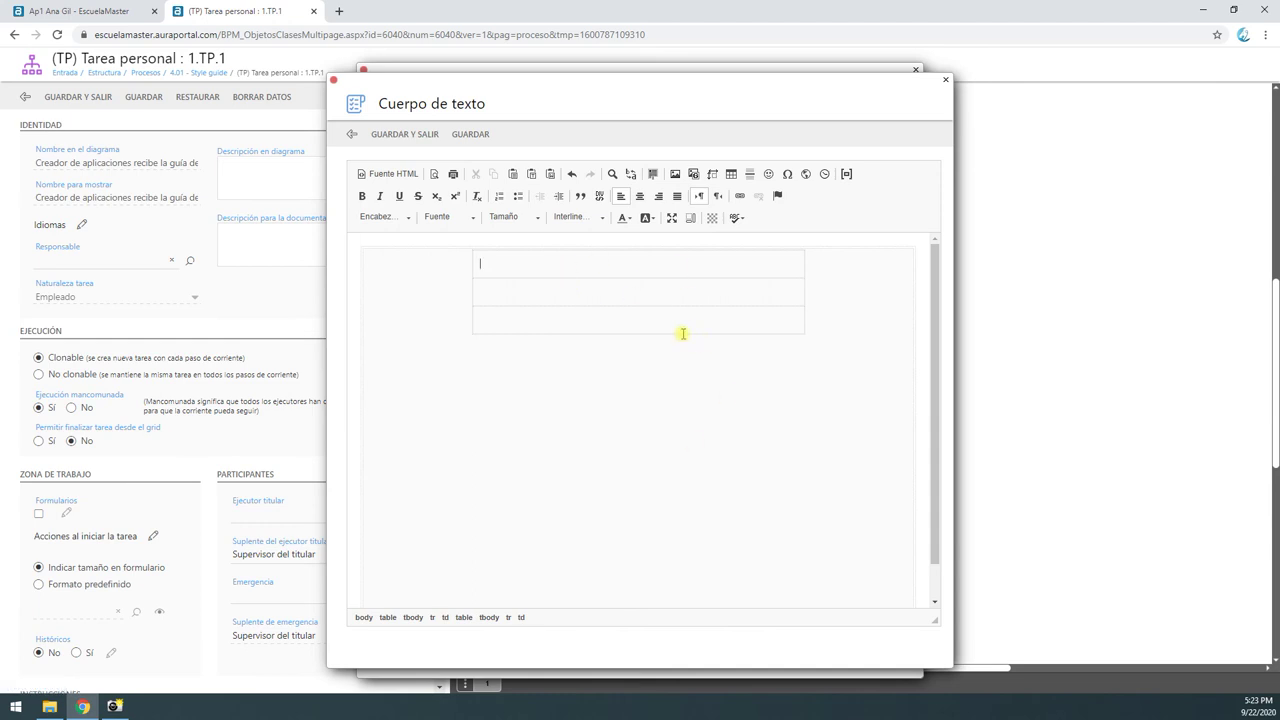
# Step: Add blank space above the three-row table and set its first row's background colour to #ffffff
pyautogui.click(383, 267)
pyautogui.press('Return')
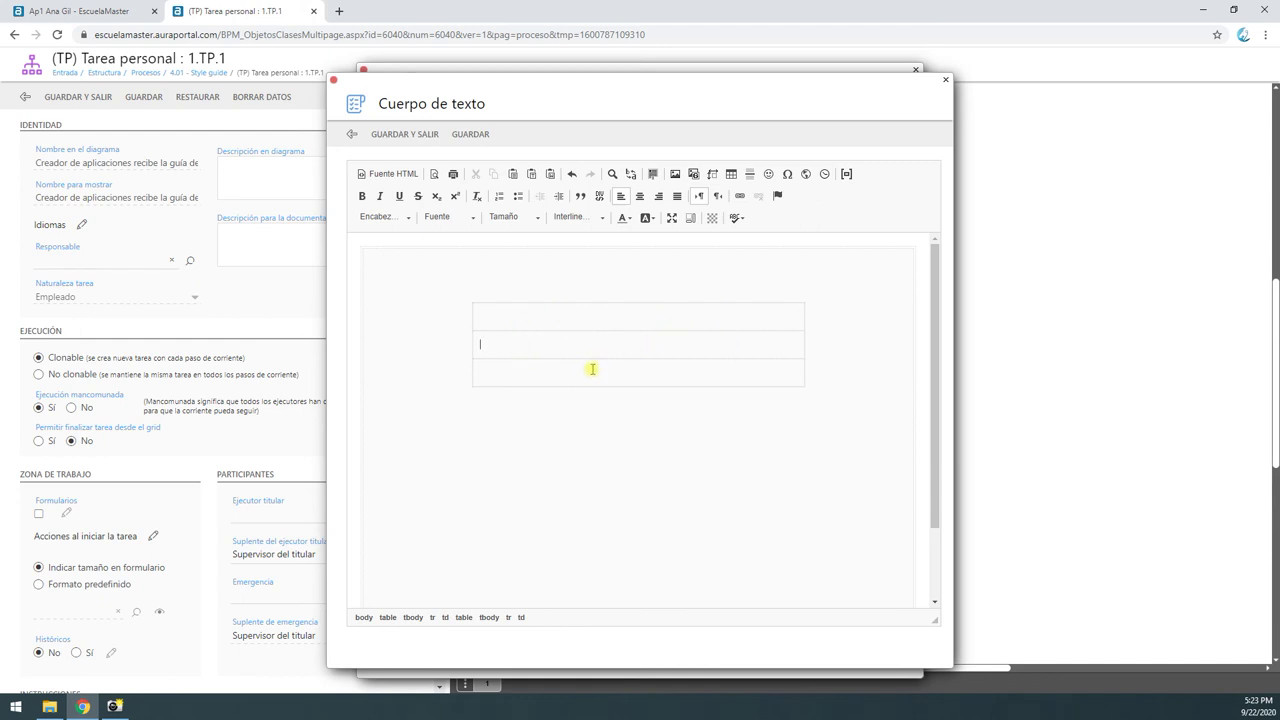
pyautogui.rightClick(623, 320)
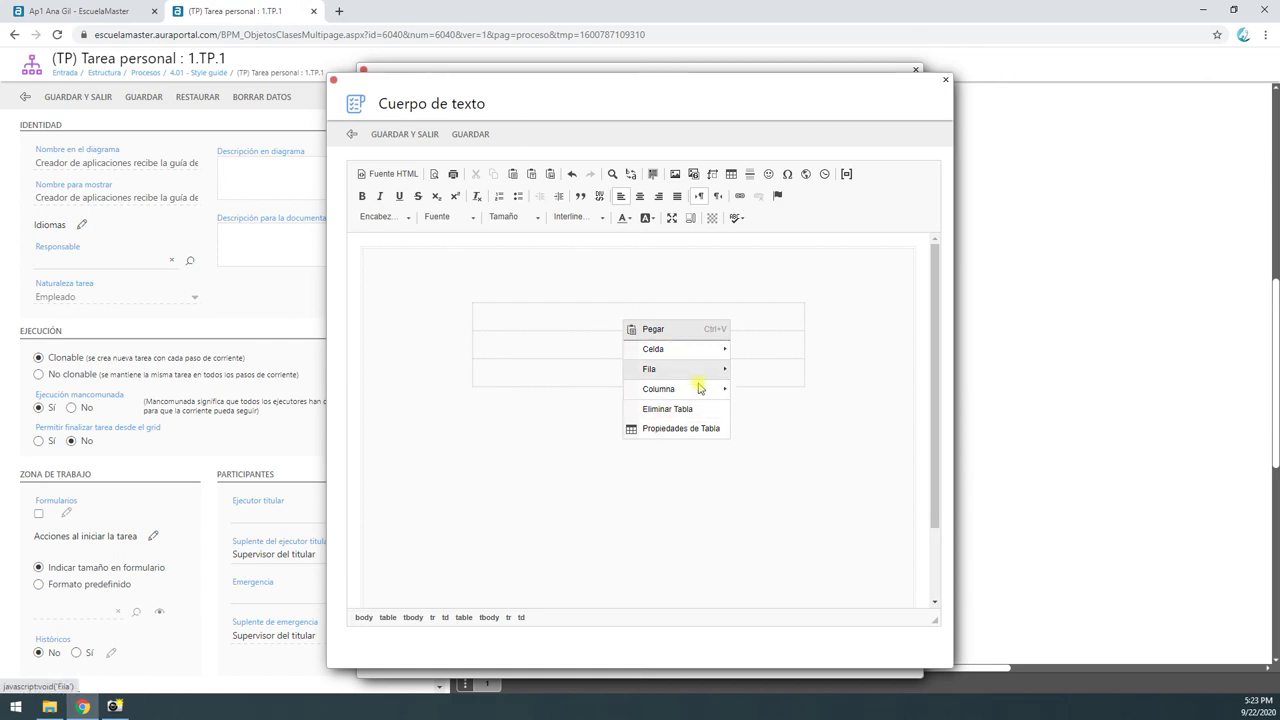
pyautogui.moveTo(716, 350)
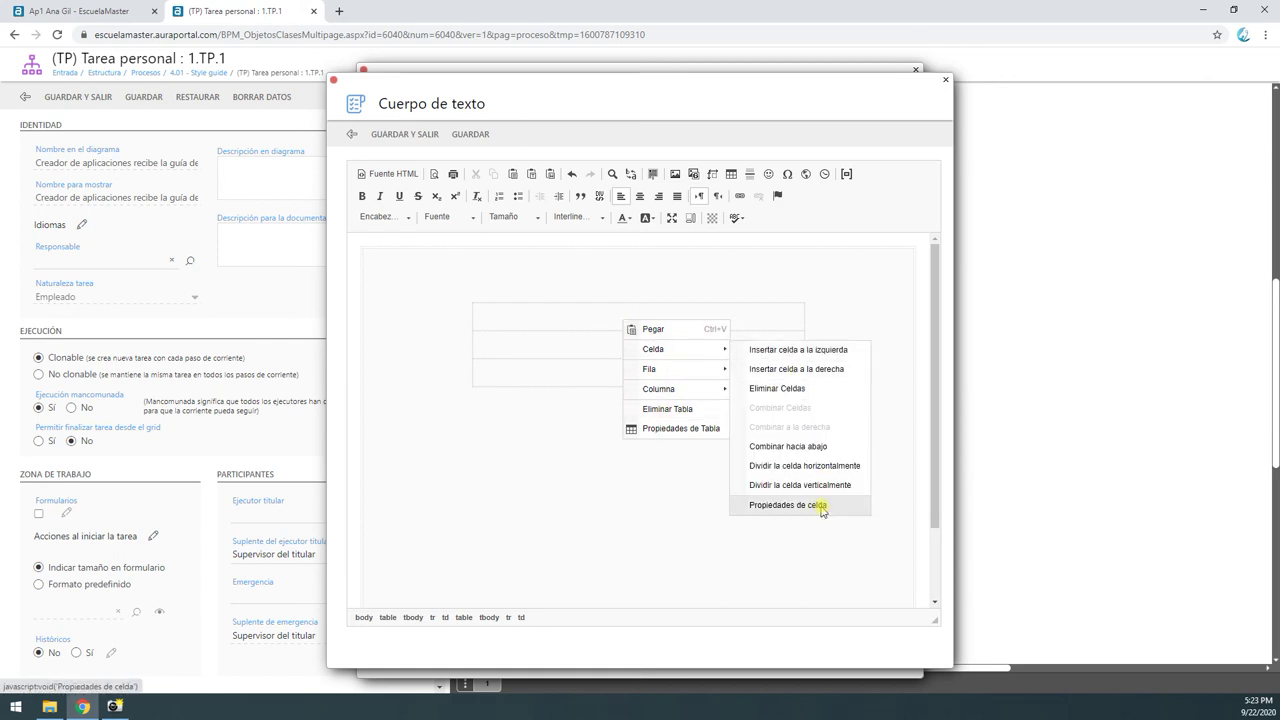
pyautogui.click(821, 507)
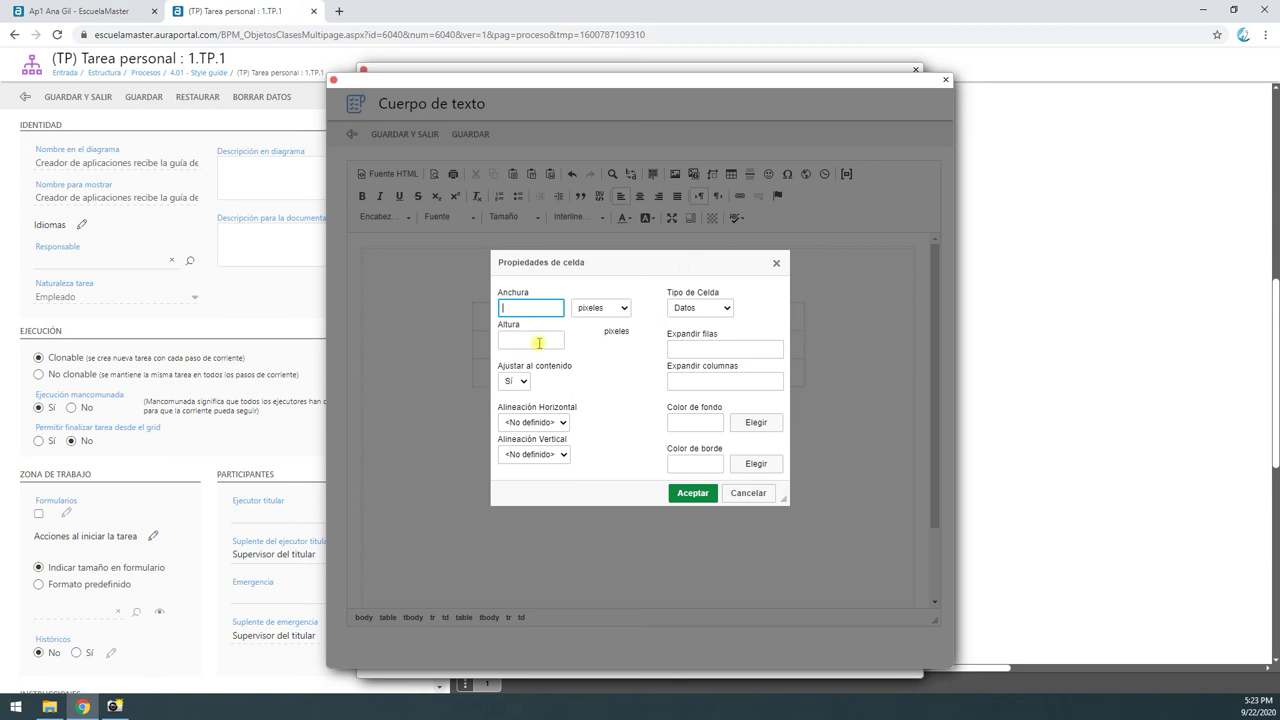
pyautogui.click(746, 423)
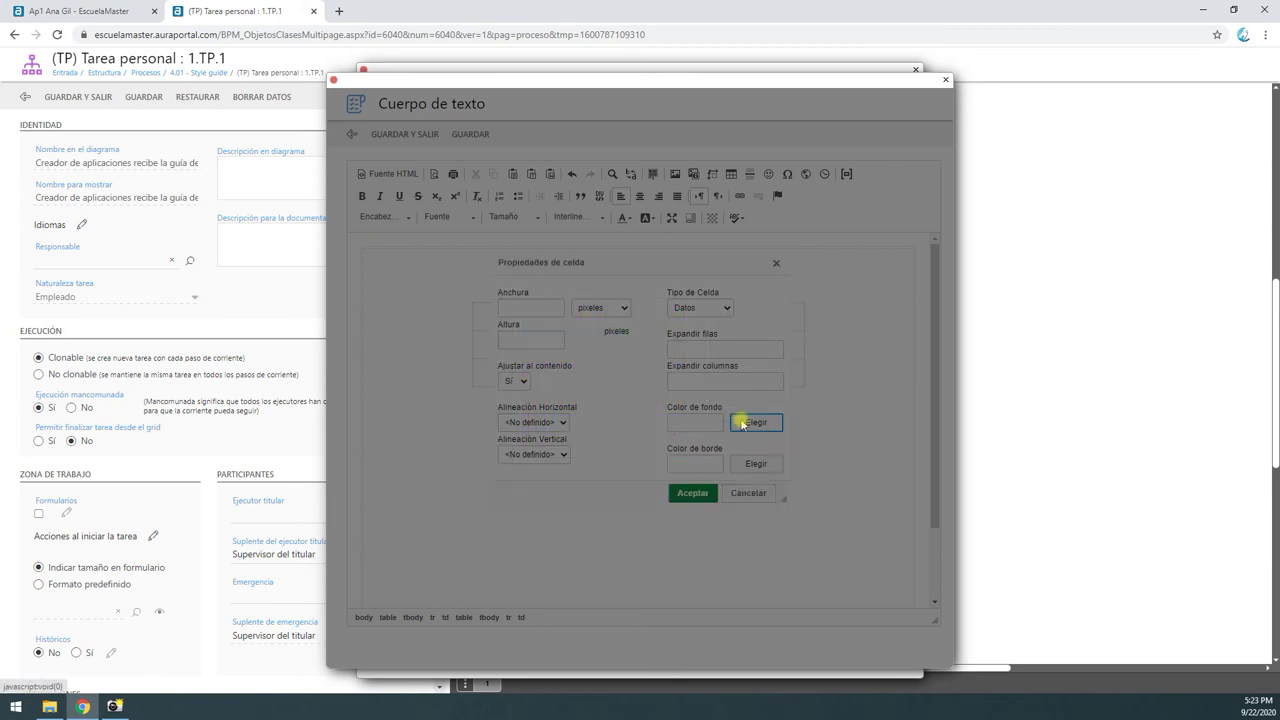
pyautogui.click(680, 441)
pyautogui.click(669, 470)
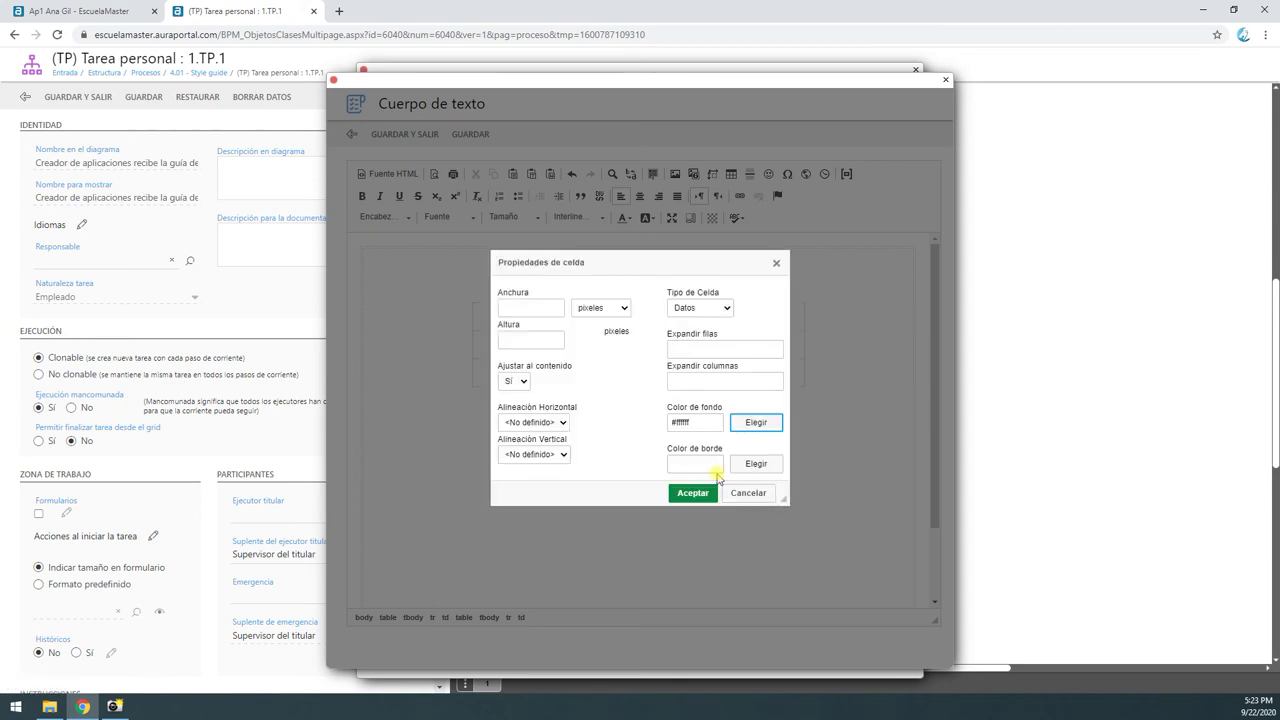
pyautogui.click(692, 495)
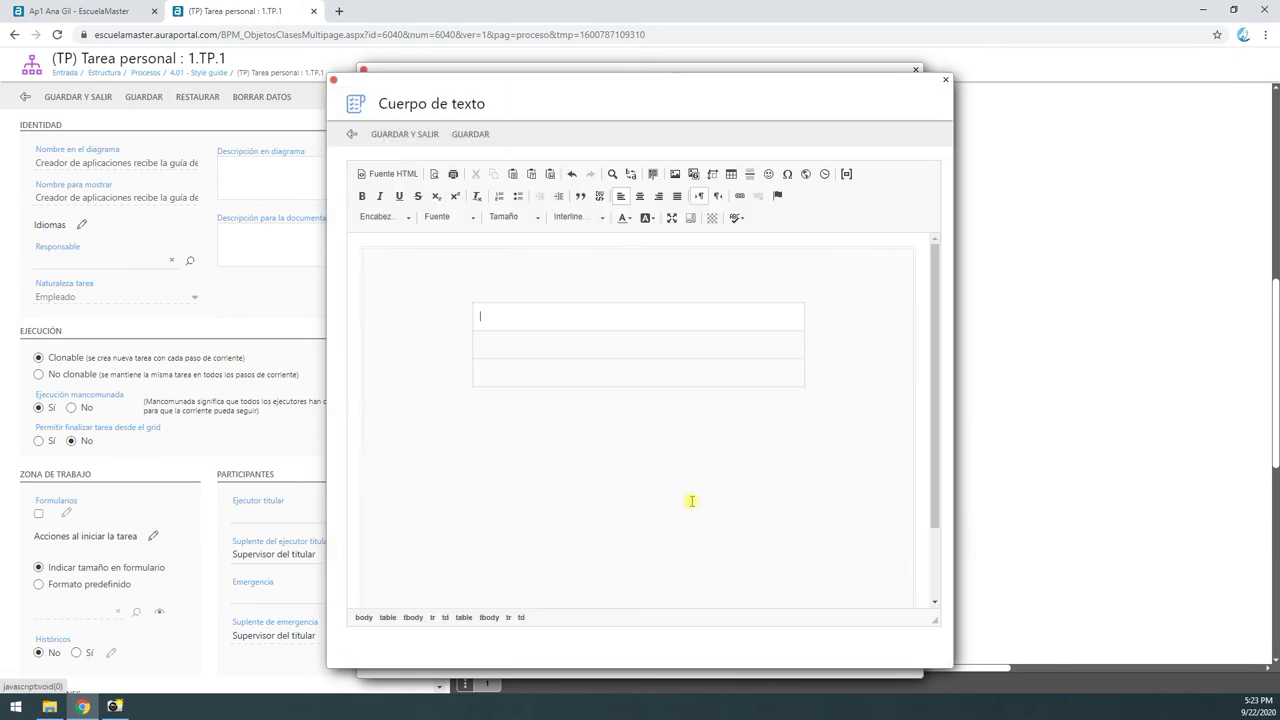
# Step: Set the background colour of the three-row table's middle cell to #ffffff
pyautogui.rightClick(699, 344)
pyautogui.moveTo(772, 373)
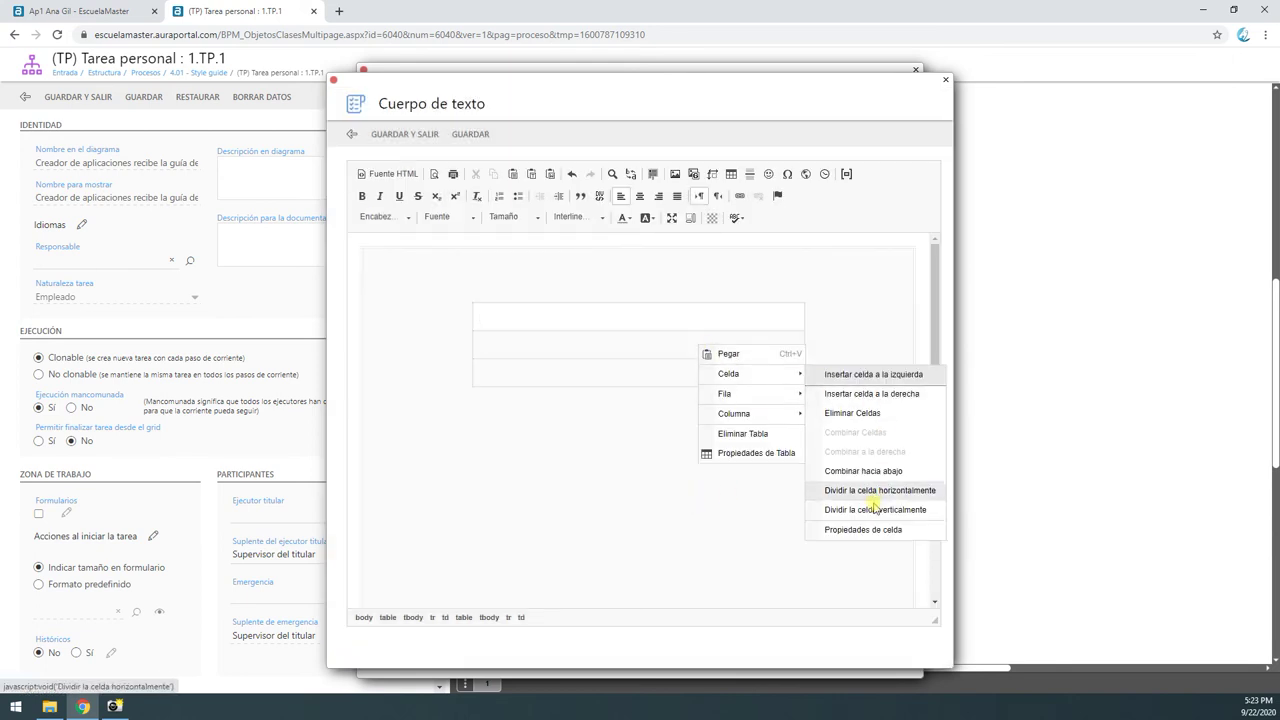
pyautogui.click(893, 530)
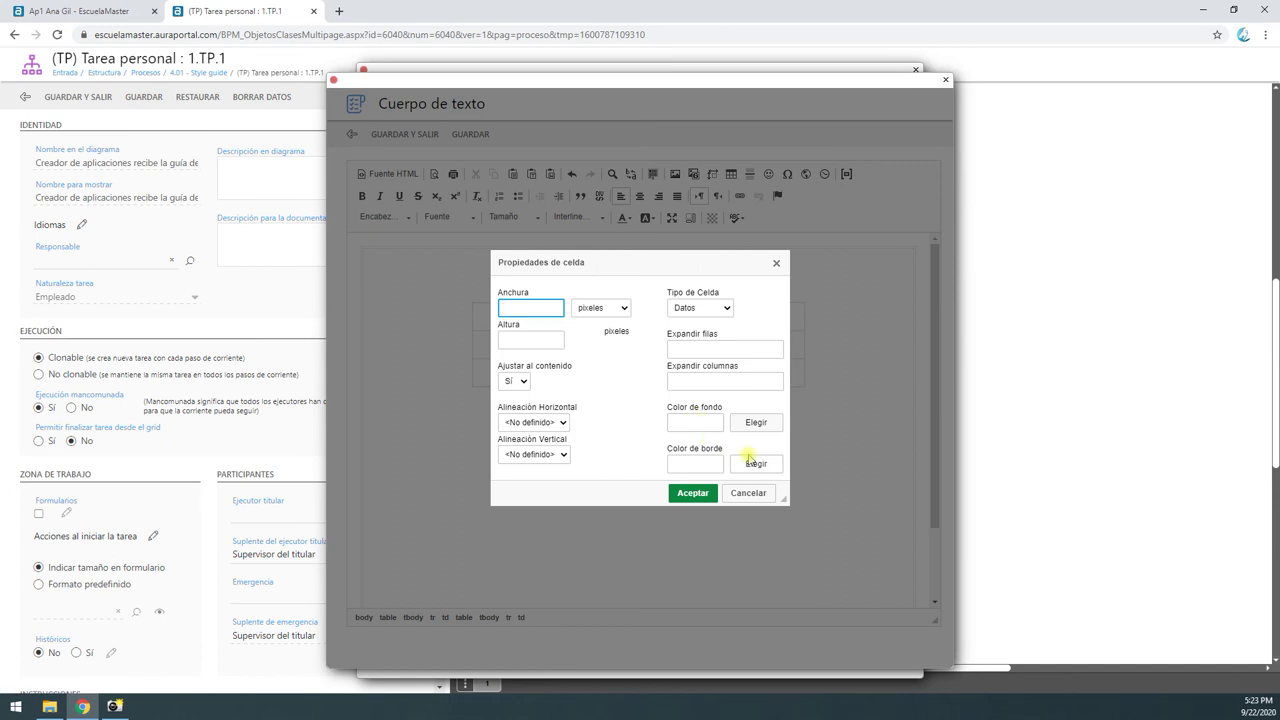
pyautogui.click(756, 423)
pyautogui.click(680, 441)
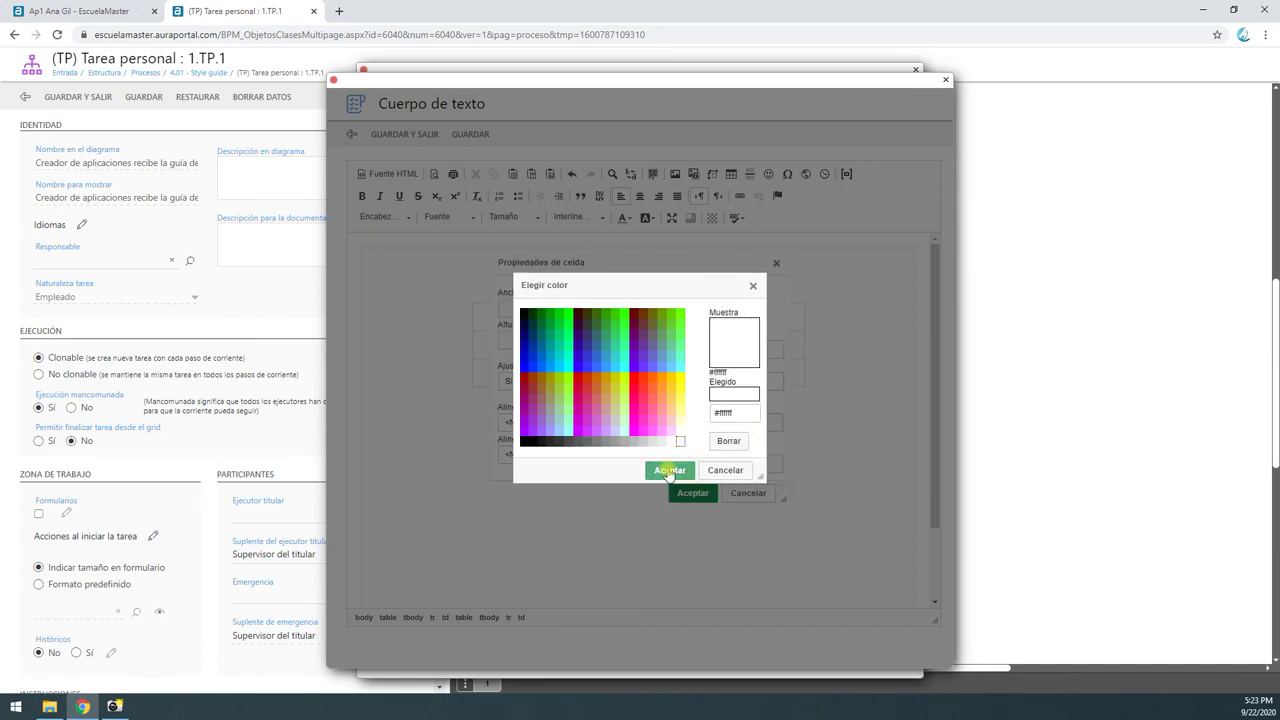
pyautogui.click(669, 470)
pyautogui.click(693, 493)
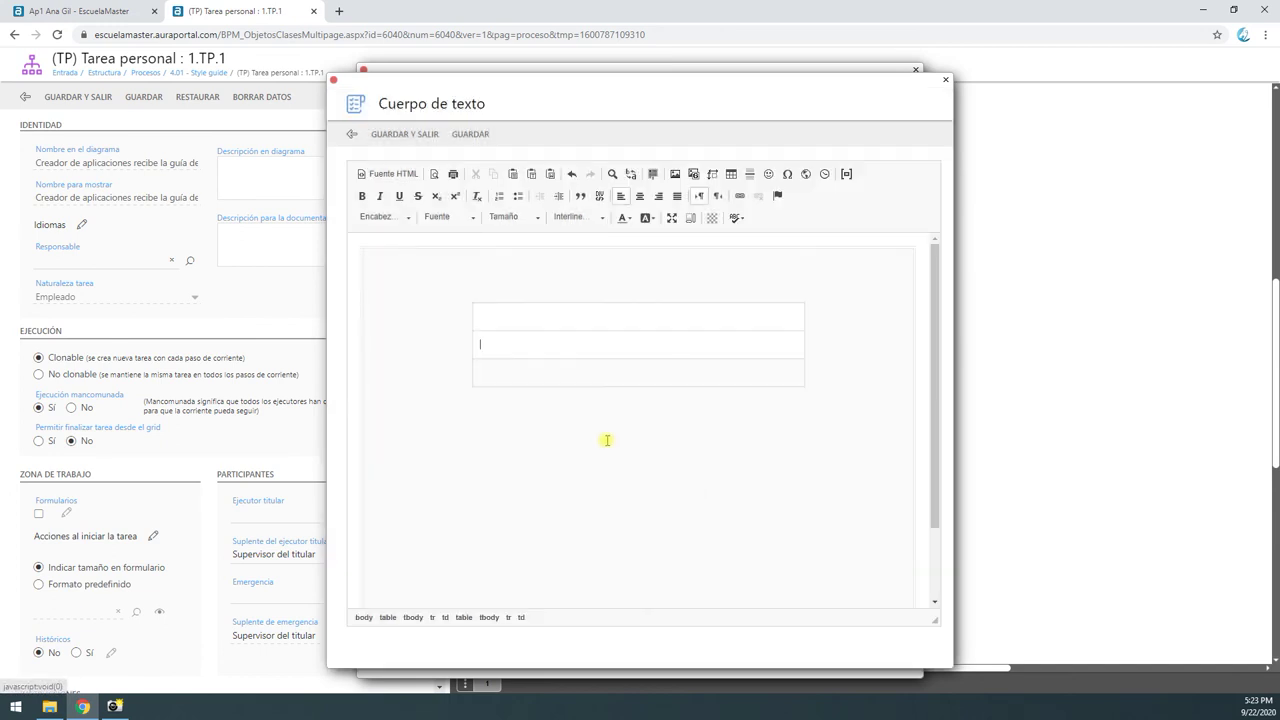
# Step: Set the background colour of the three-row table's last cell to dark grey #333333
pyautogui.rightClick(594, 374)
pyautogui.moveTo(677, 441)
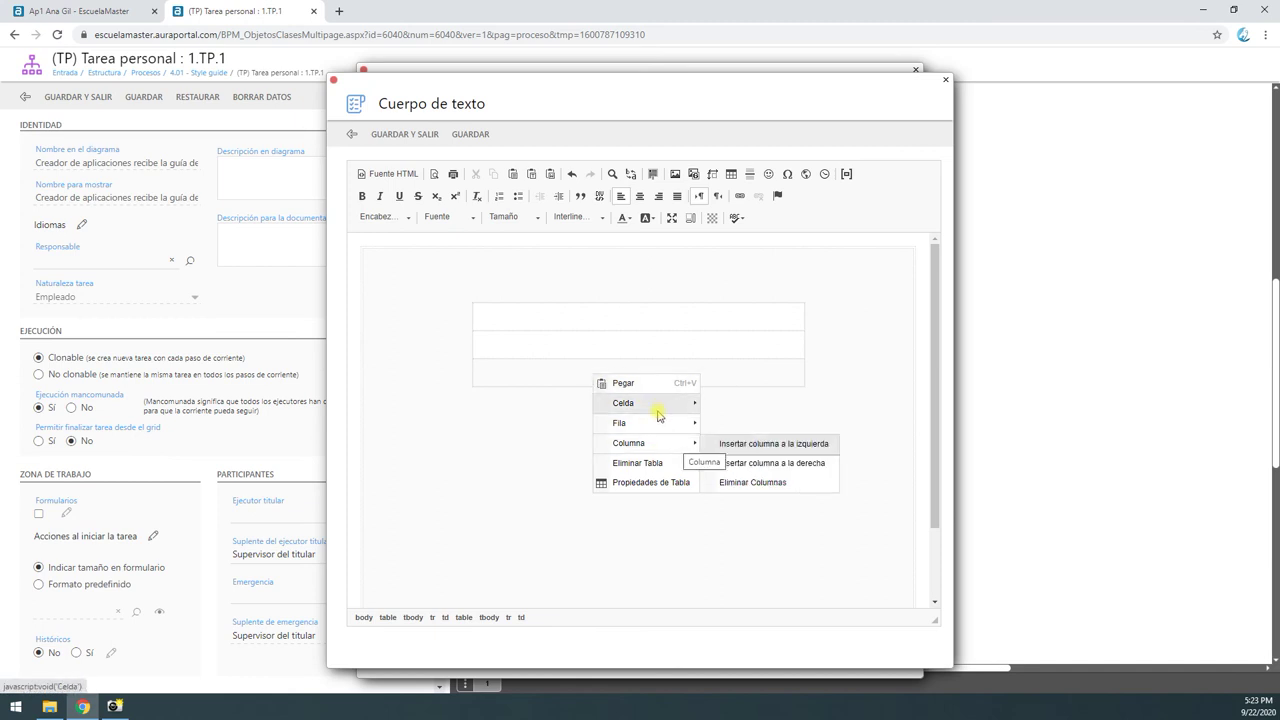
pyautogui.moveTo(674, 405)
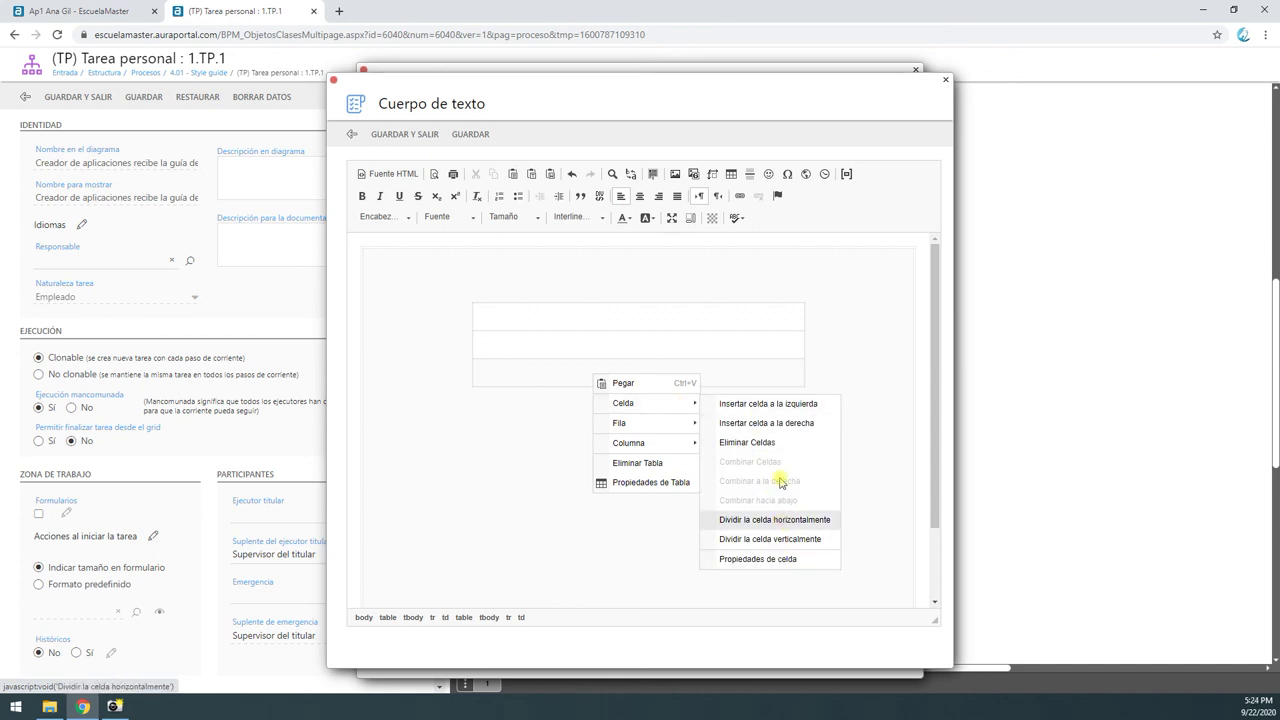
pyautogui.click(786, 559)
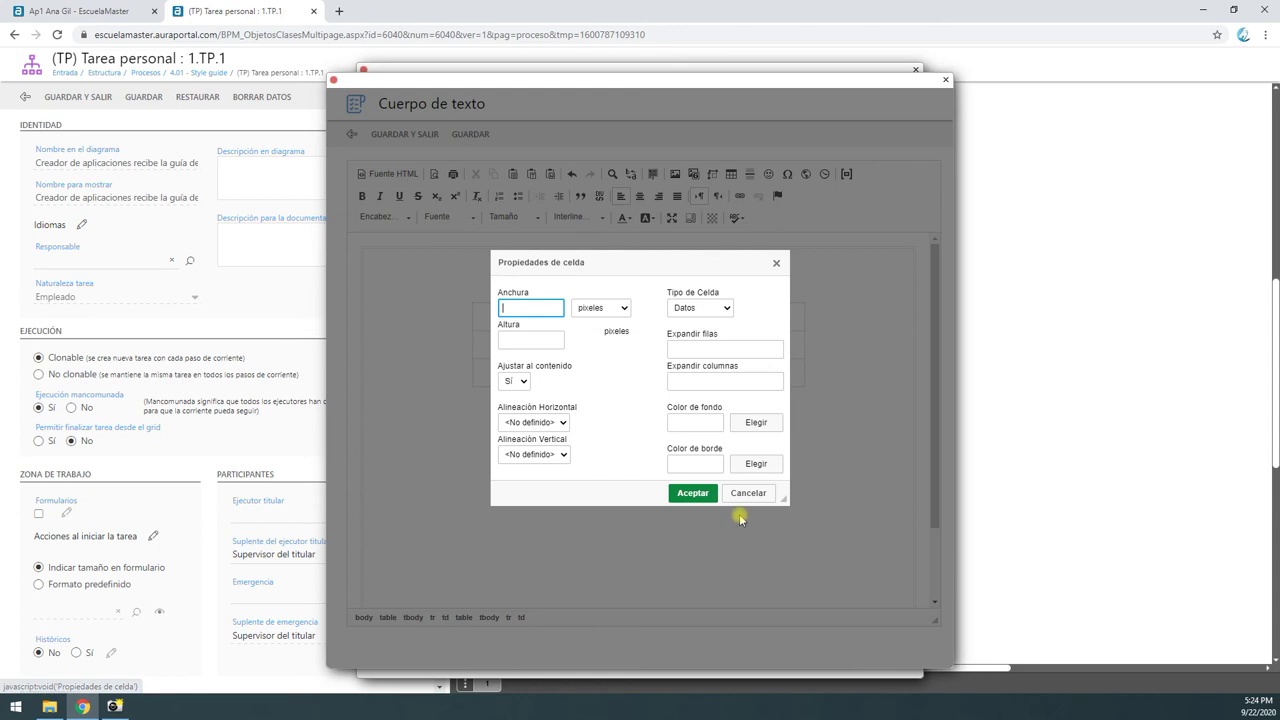
pyautogui.click(753, 422)
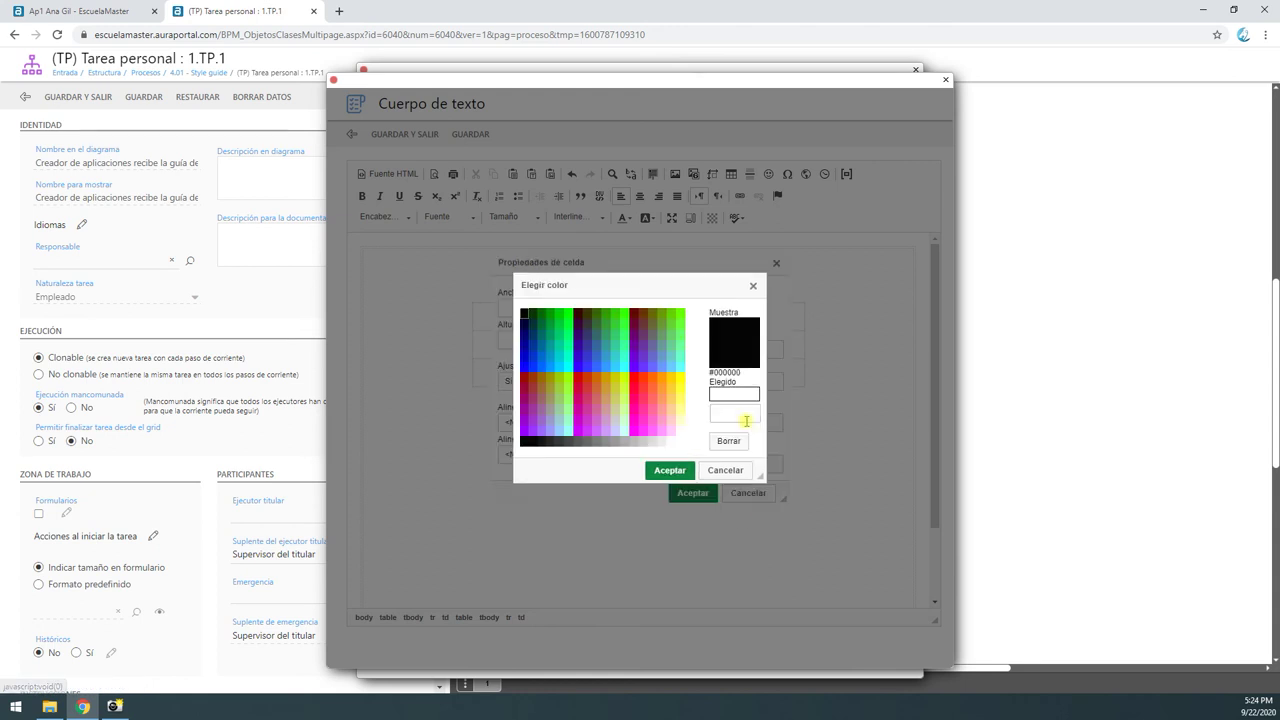
pyautogui.click(553, 442)
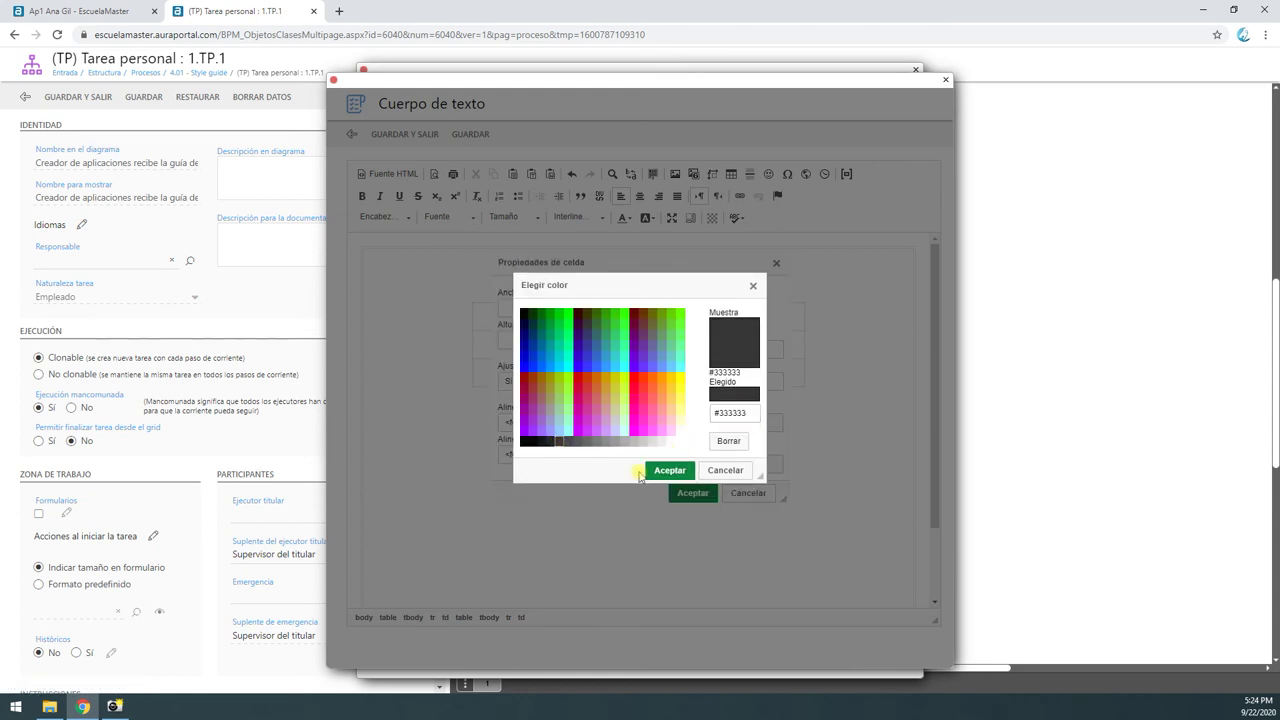
pyautogui.click(660, 470)
pyautogui.click(676, 496)
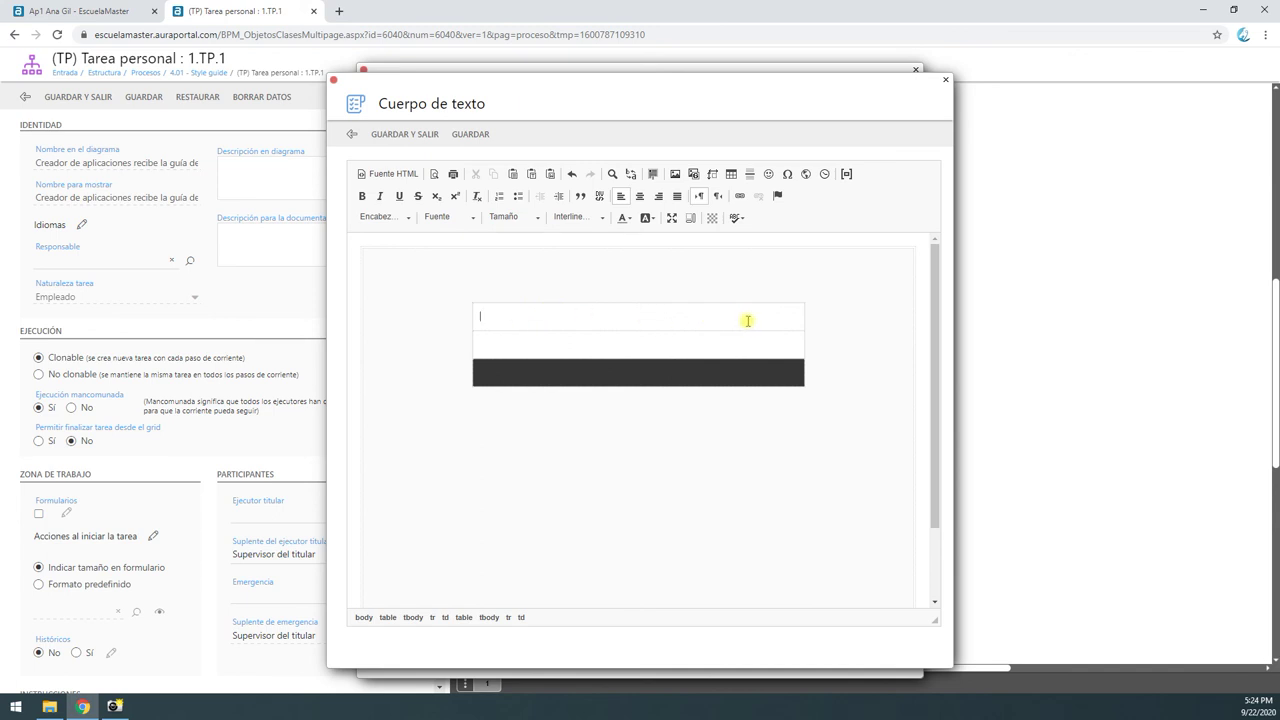
# Step: Start another nested table in the first white row with 1 row, 2 columns and a width of 100%
pyautogui.click(731, 174)
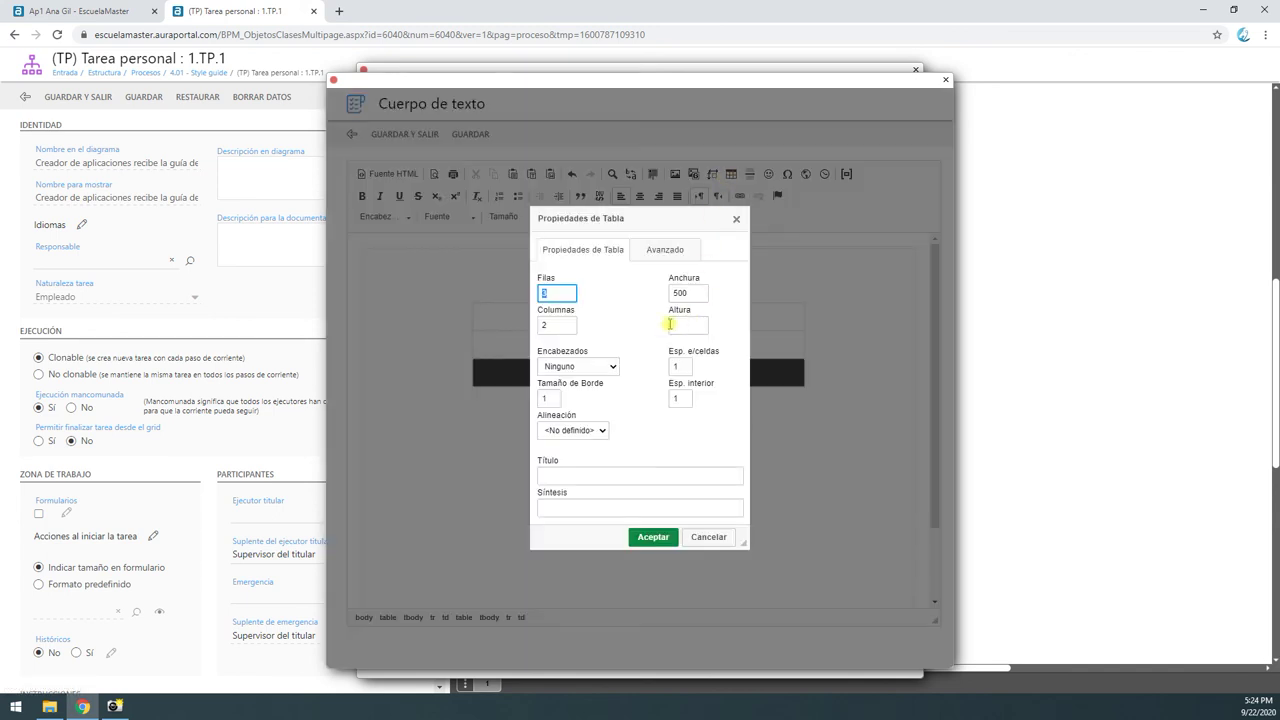
pyautogui.write('1')
pyautogui.click(558, 322)
pyautogui.doubleClick(694, 292)
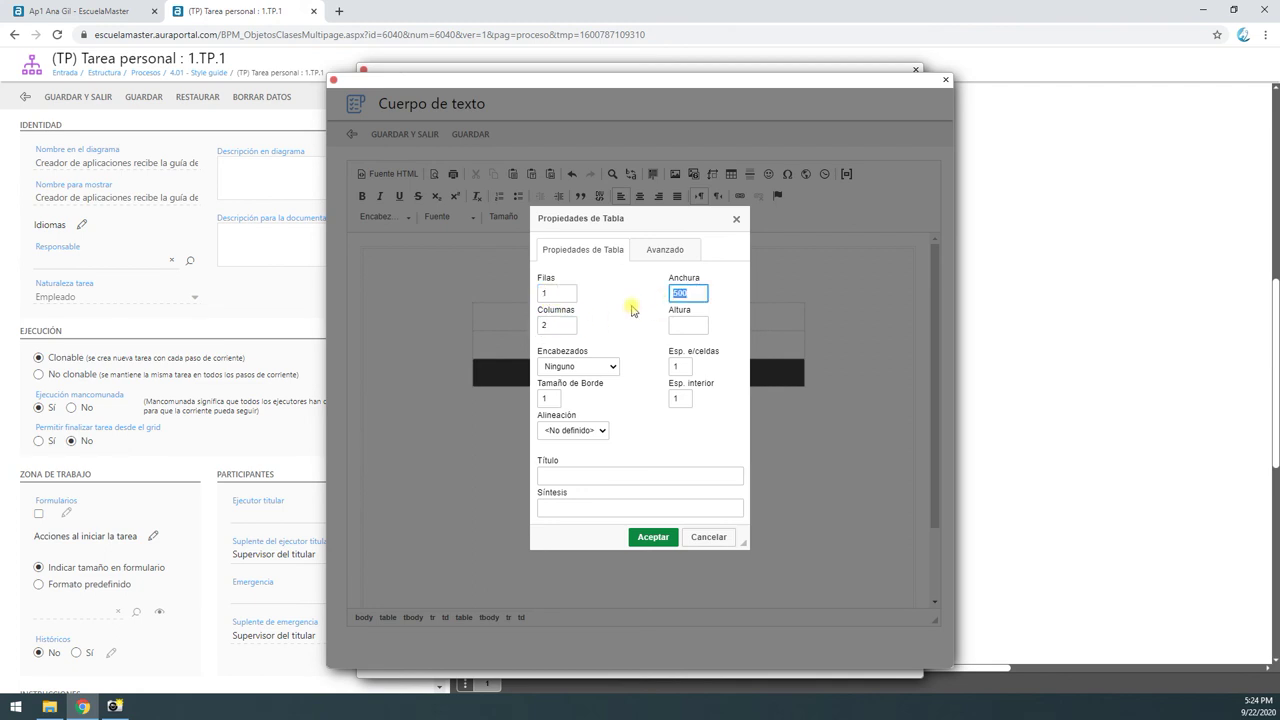
pyautogui.write('100')
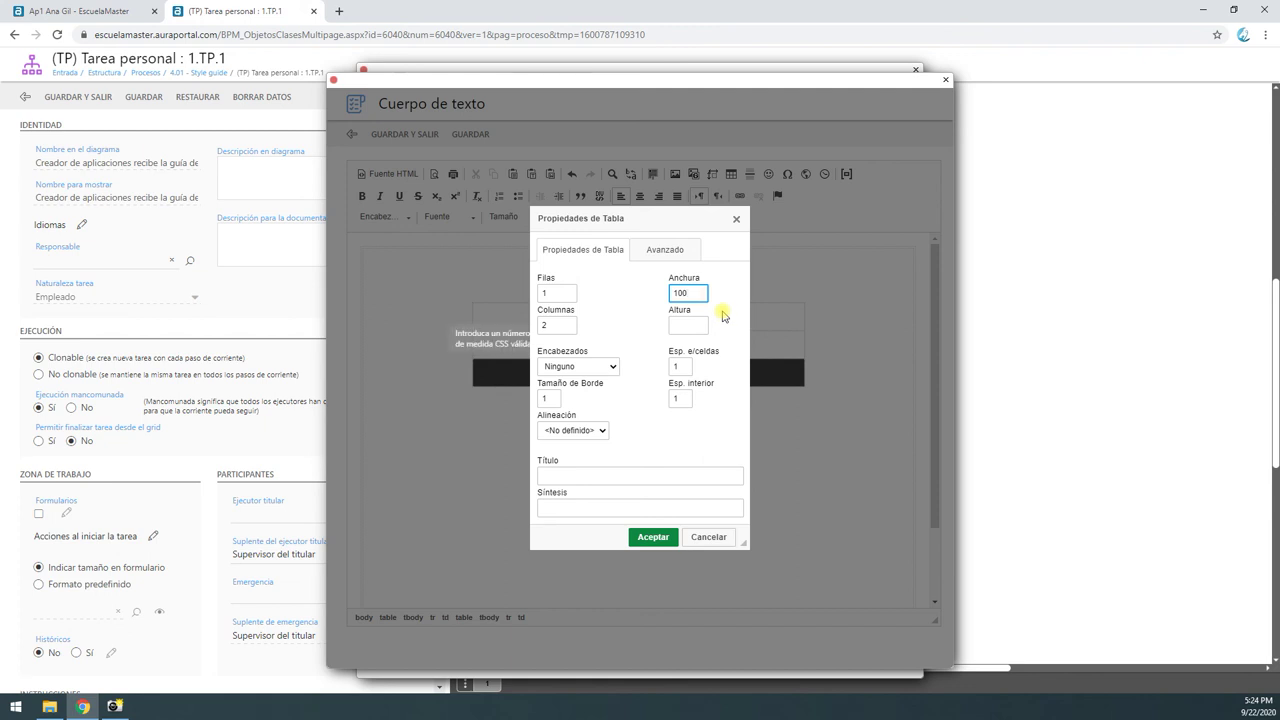
# Step: Set the two-column table's cell spacing, inner padding and border size to 0, leave its alignment undefined, and insert it
pyautogui.doubleClick(678, 368)
pyautogui.write('0')
pyautogui.doubleClick(679, 398)
pyautogui.write('0')
pyautogui.click(549, 399)
pyautogui.press('BackSpace')
pyautogui.write('0')
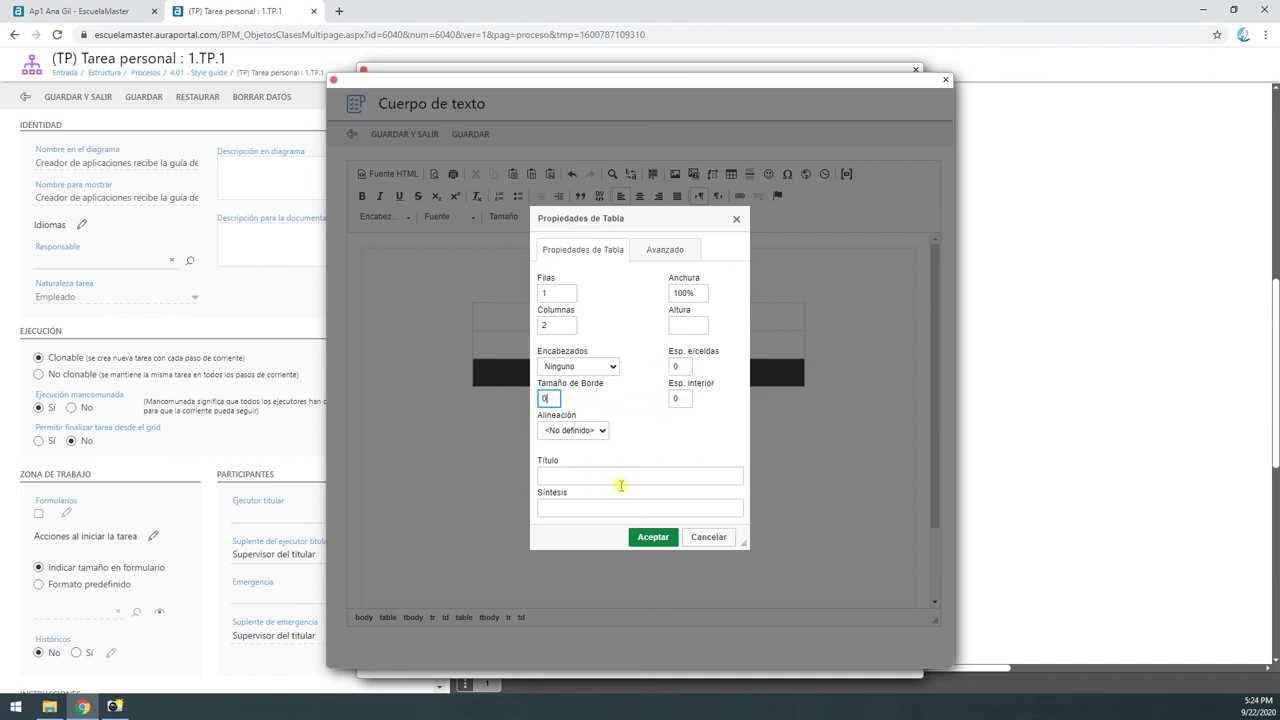
pyautogui.click(588, 432)
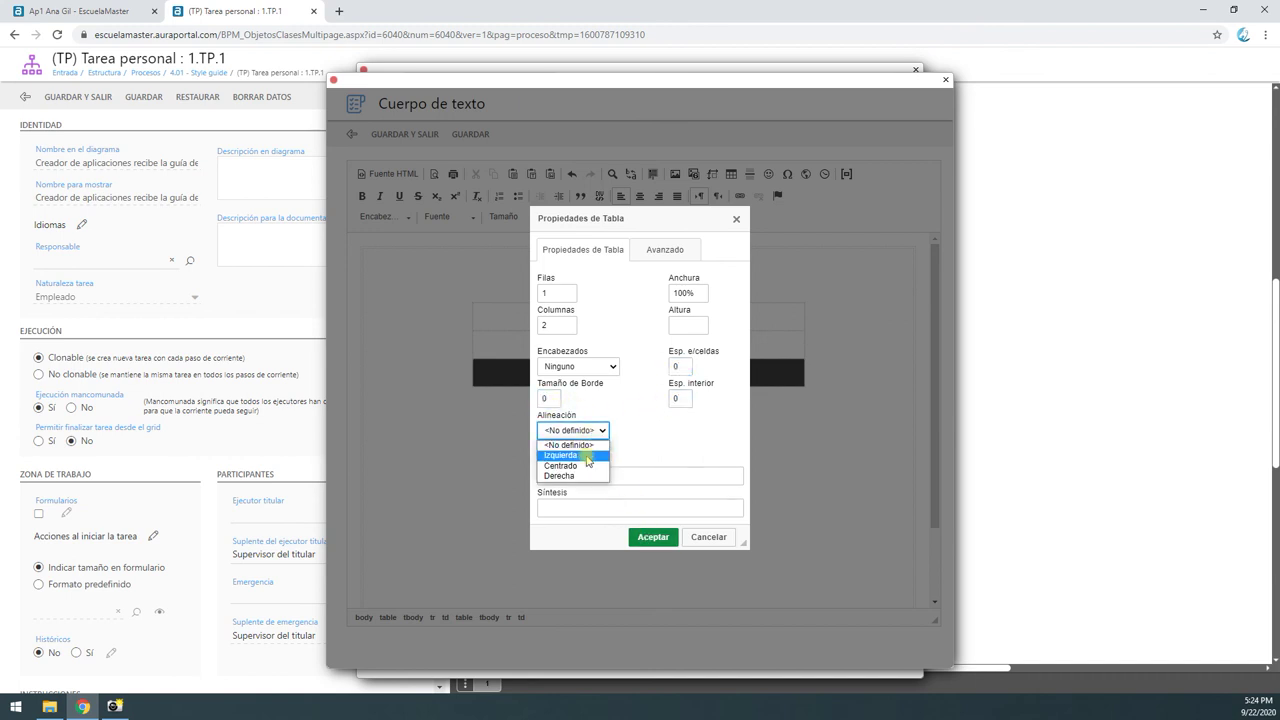
pyautogui.click(653, 537)
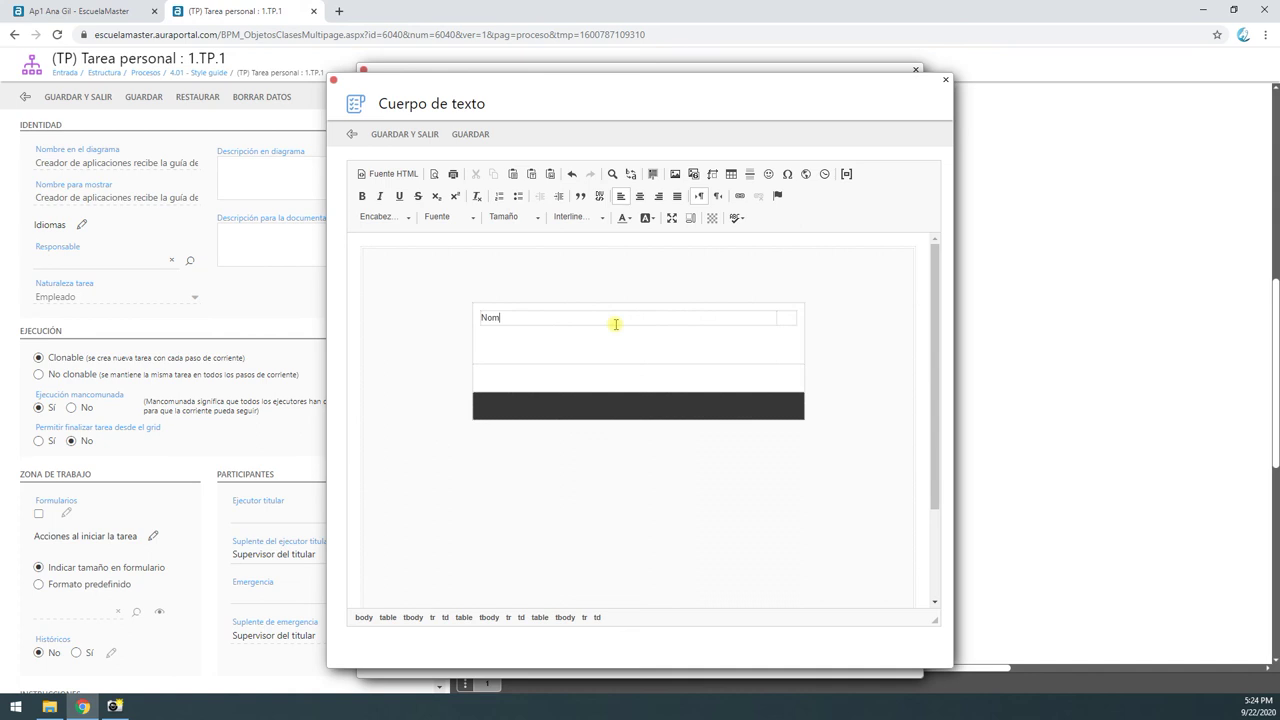
# Step: Enter "Nombre del email" in the header table's first cell and insert the "2.03 Ejercicio Logo 50x50px" image right-aligned in the second
pyautogui.moveTo(548, 322); pyautogui.dragTo(482, 321)
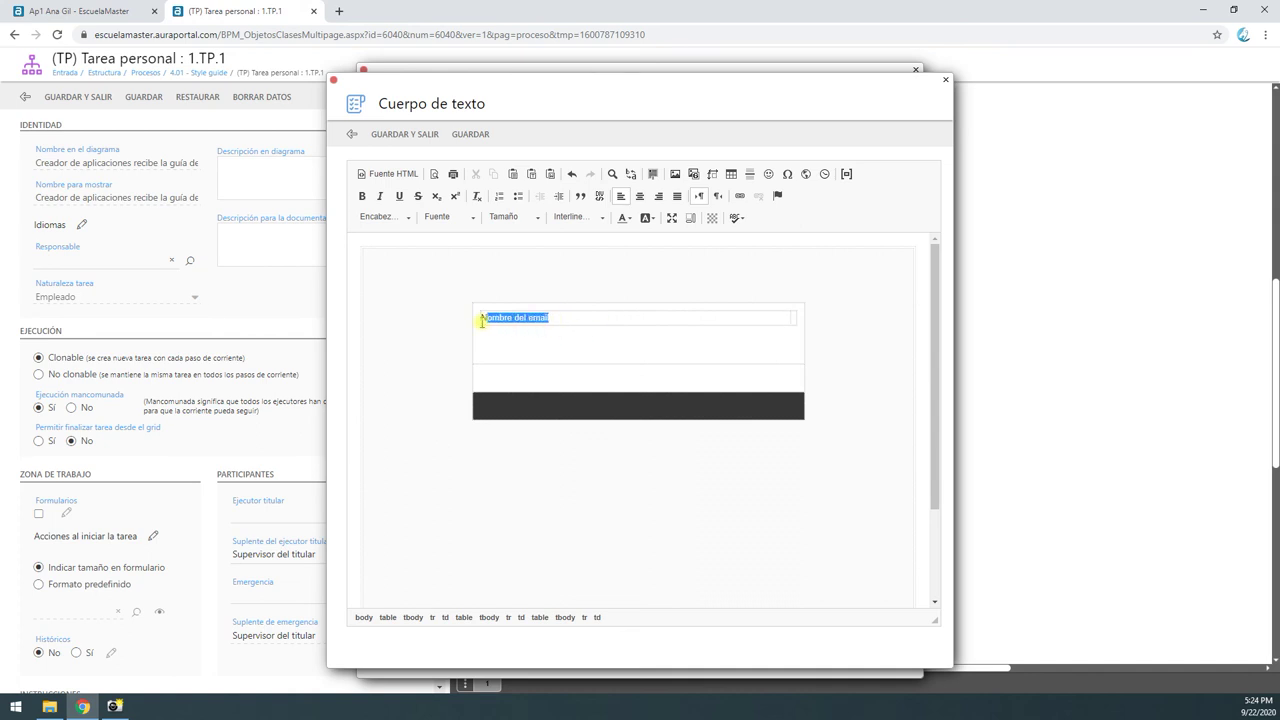
pyautogui.click(794, 317)
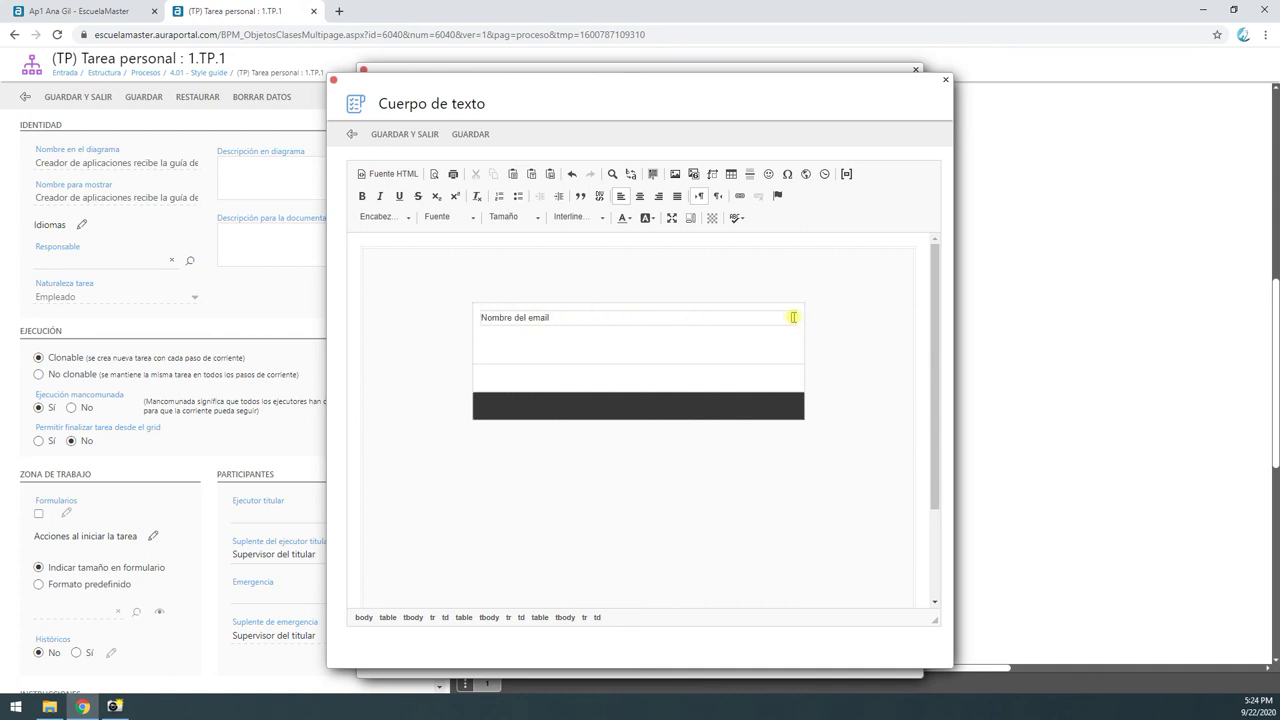
pyautogui.click(695, 175)
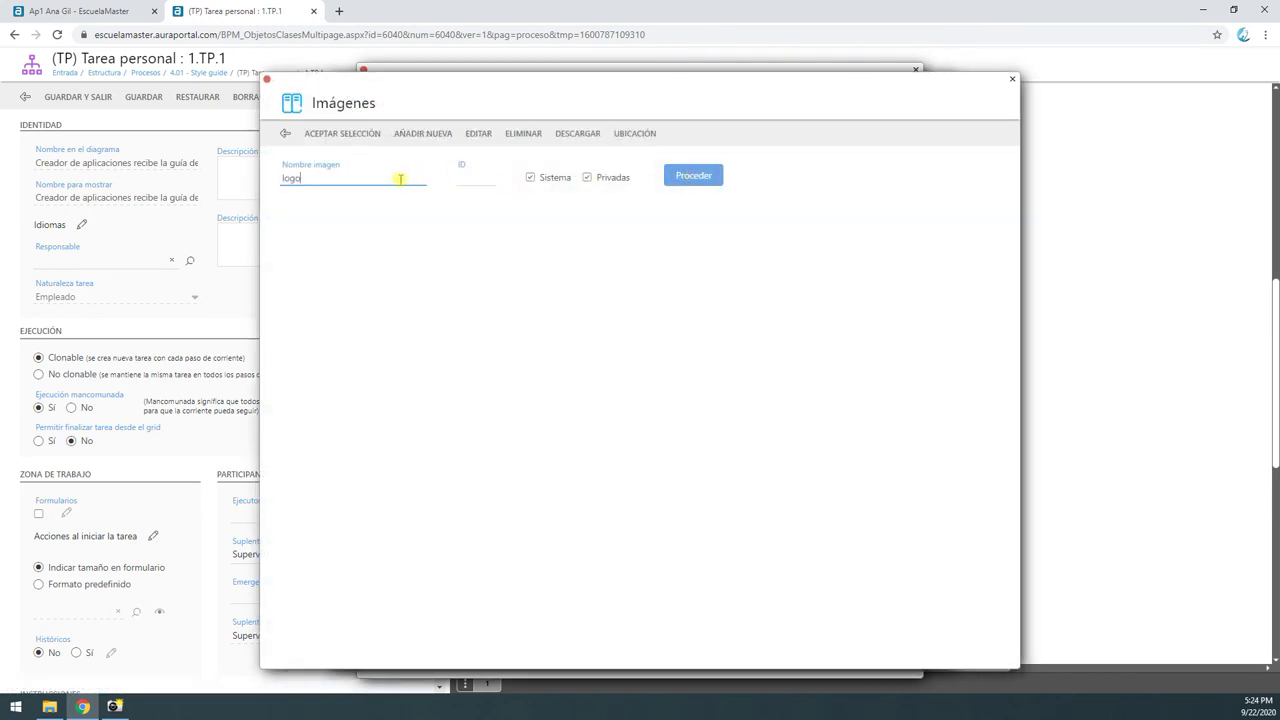
pyautogui.write('logo')
pyautogui.press('Return')
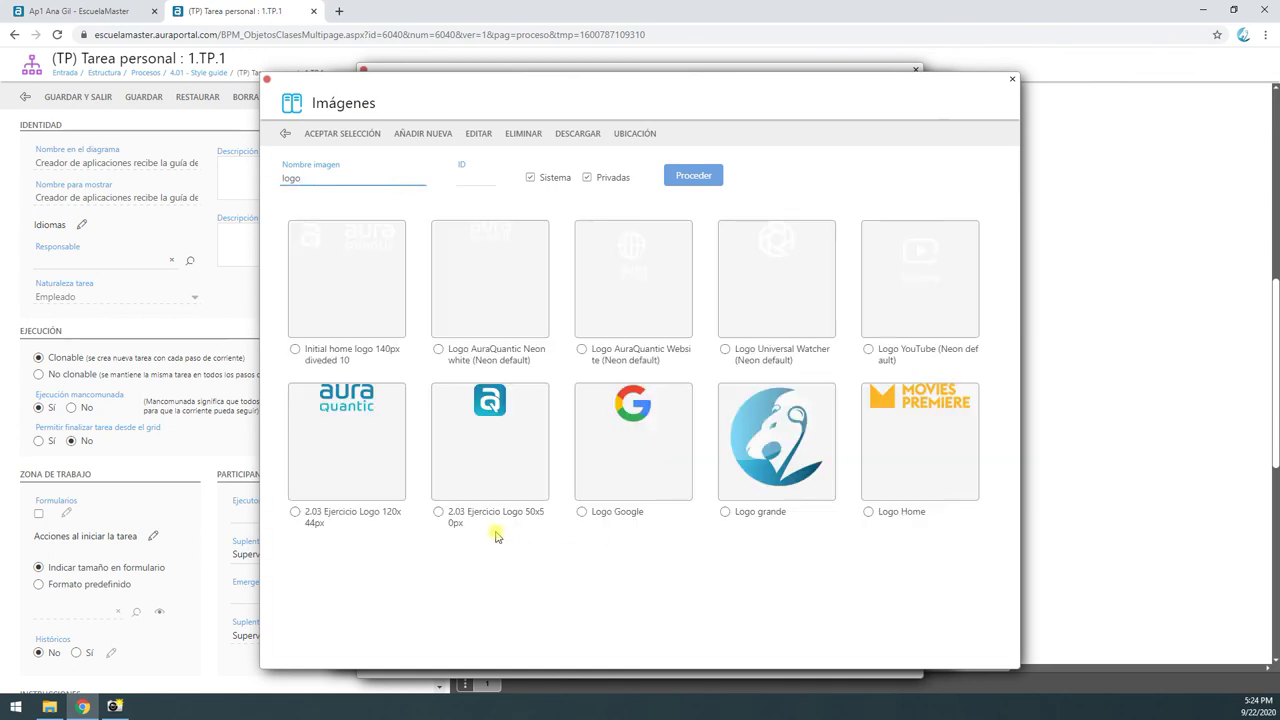
pyautogui.click(440, 514)
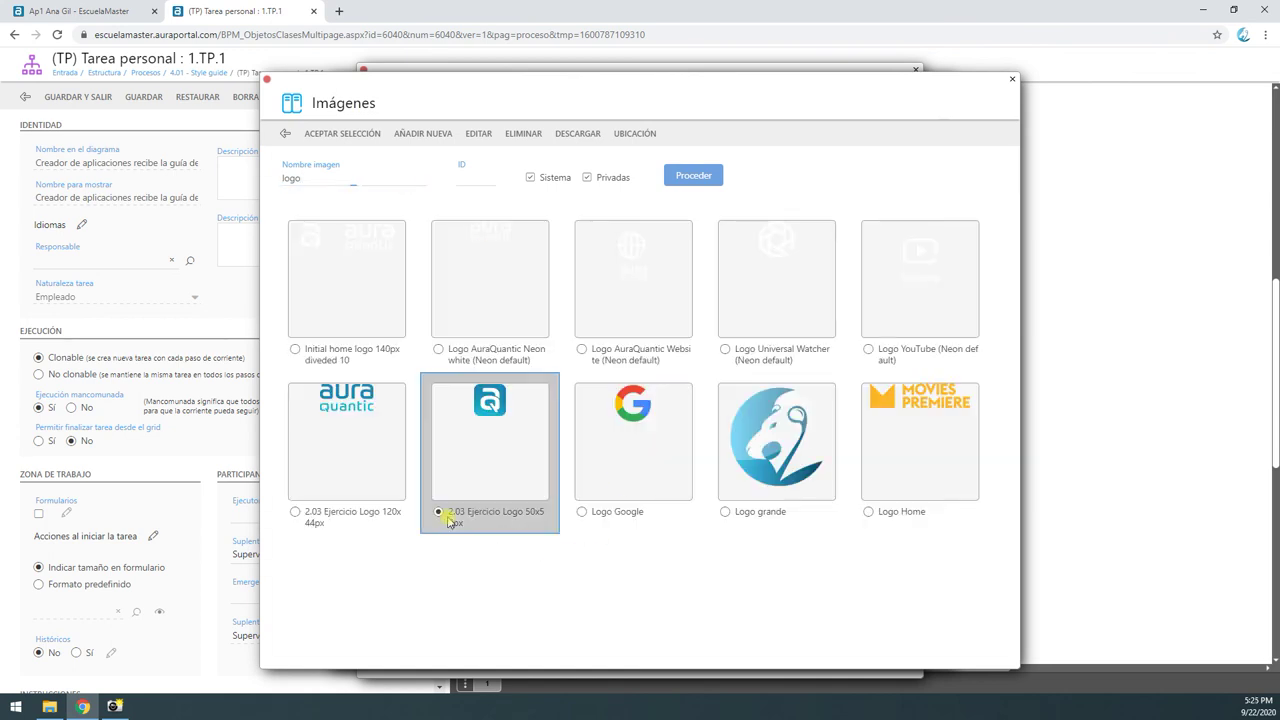
pyautogui.click(338, 134)
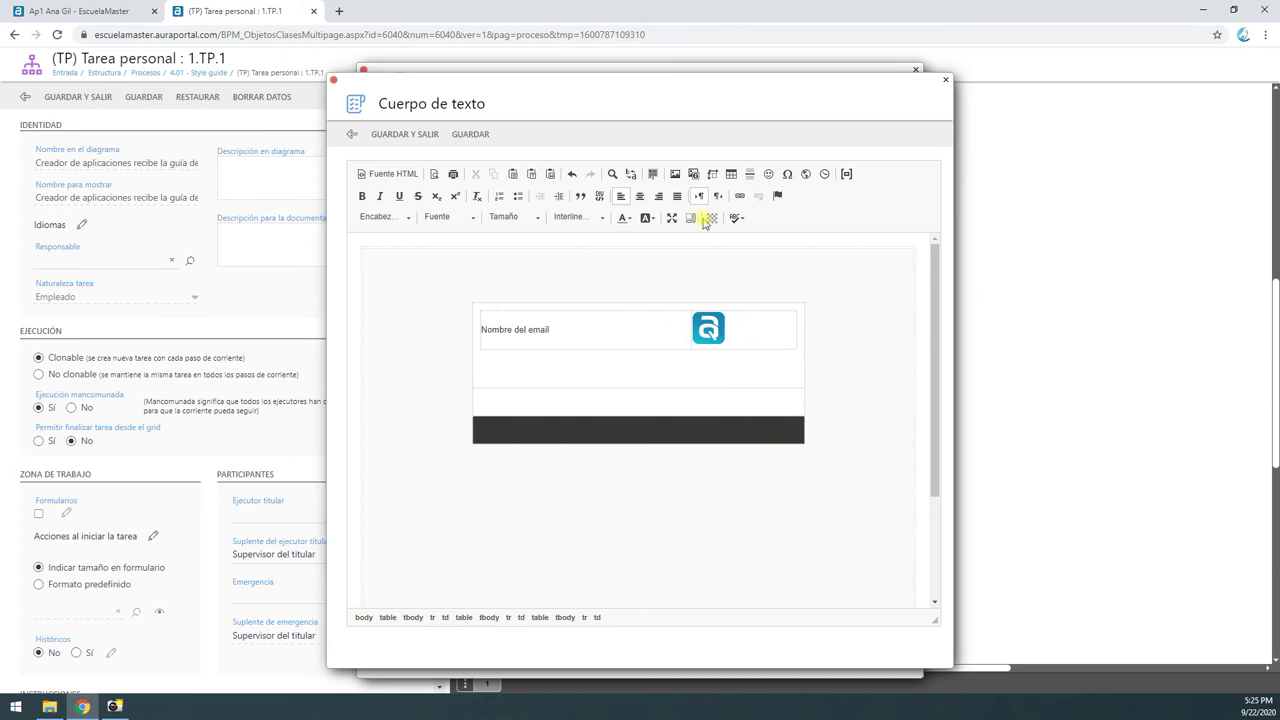
pyautogui.click(658, 198)
# Step: Change the text colour of "Nombre del email" in the header table to blue #0099cc
pyautogui.moveTo(584, 335); pyautogui.dragTo(481, 337)
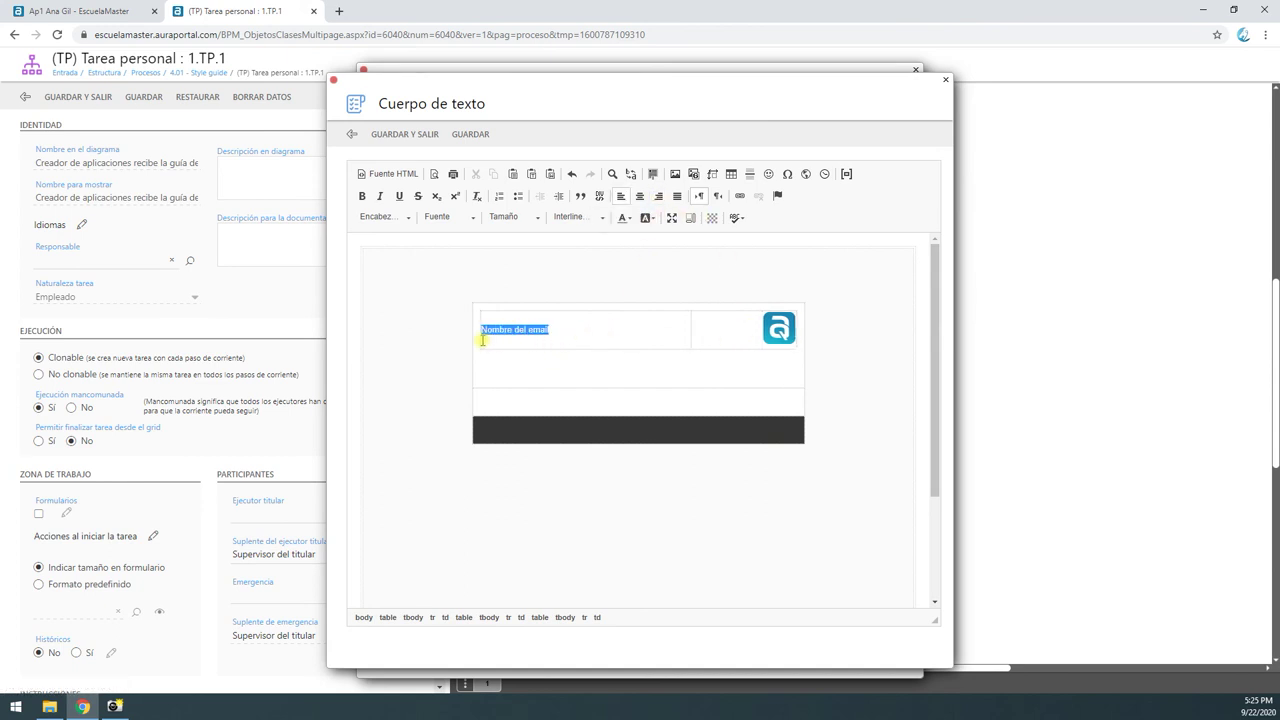
pyautogui.click(624, 217)
pyautogui.click(664, 335)
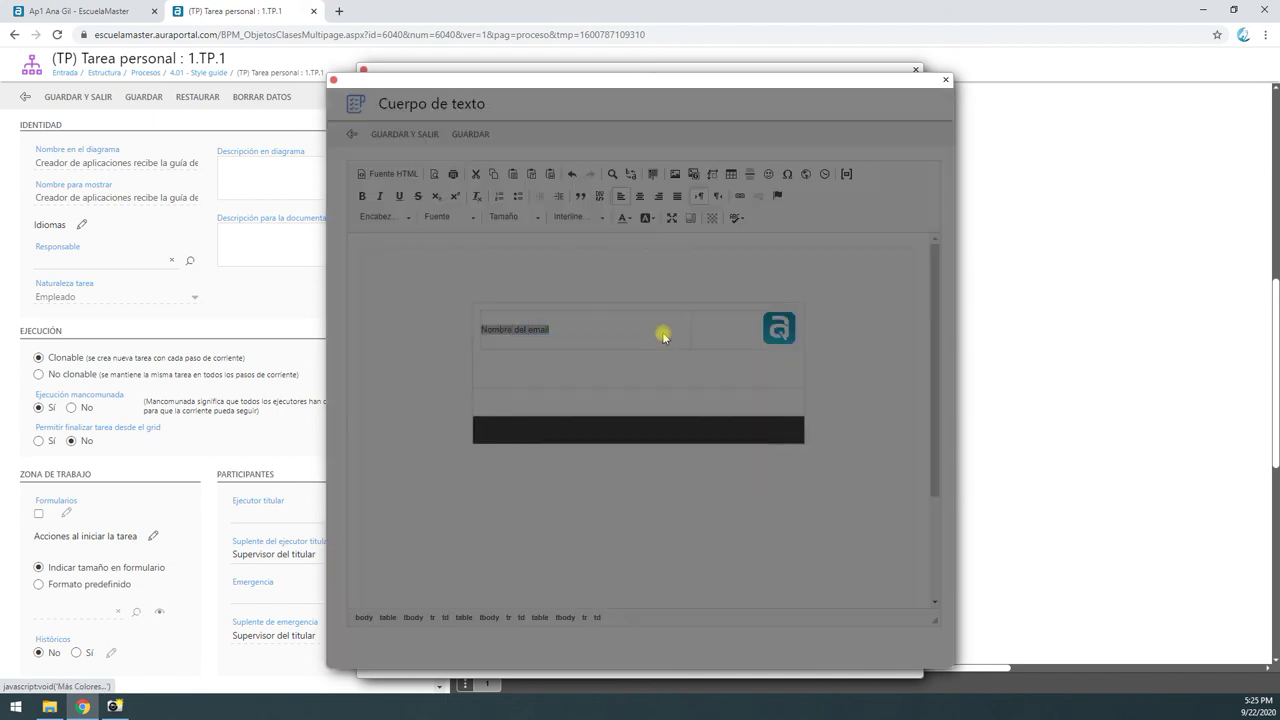
pyautogui.click(549, 357)
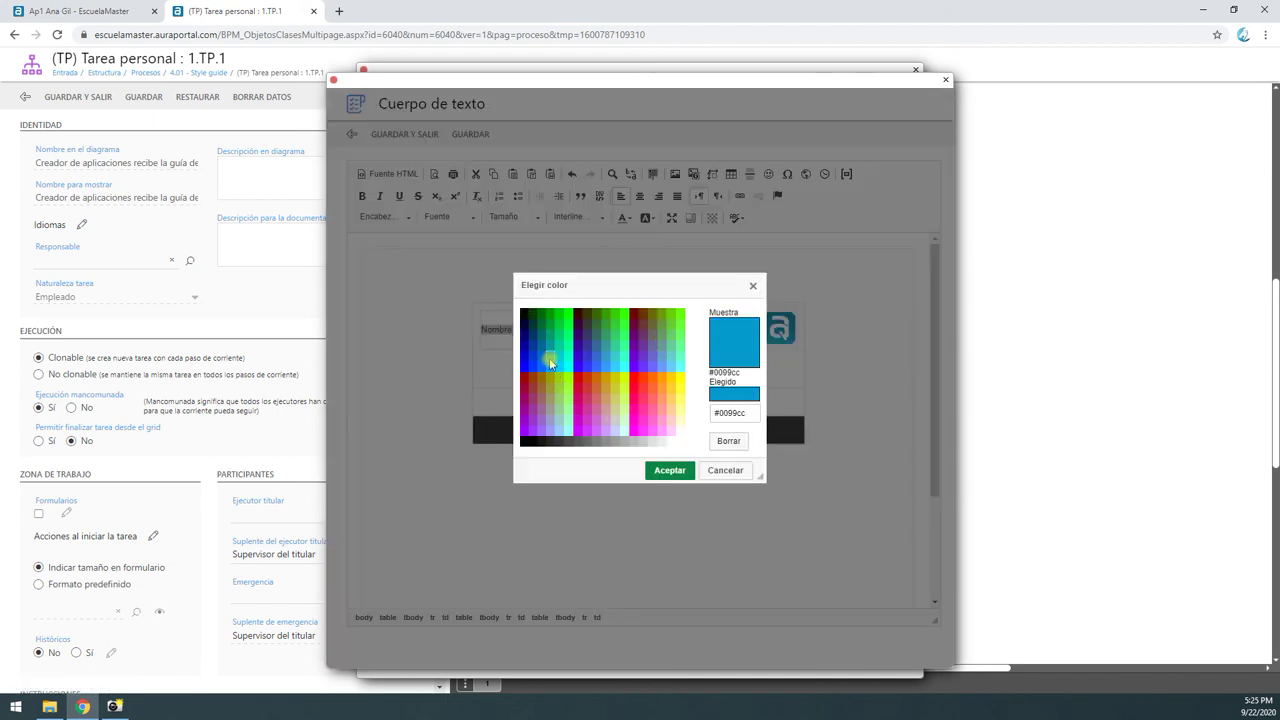
pyautogui.click(669, 470)
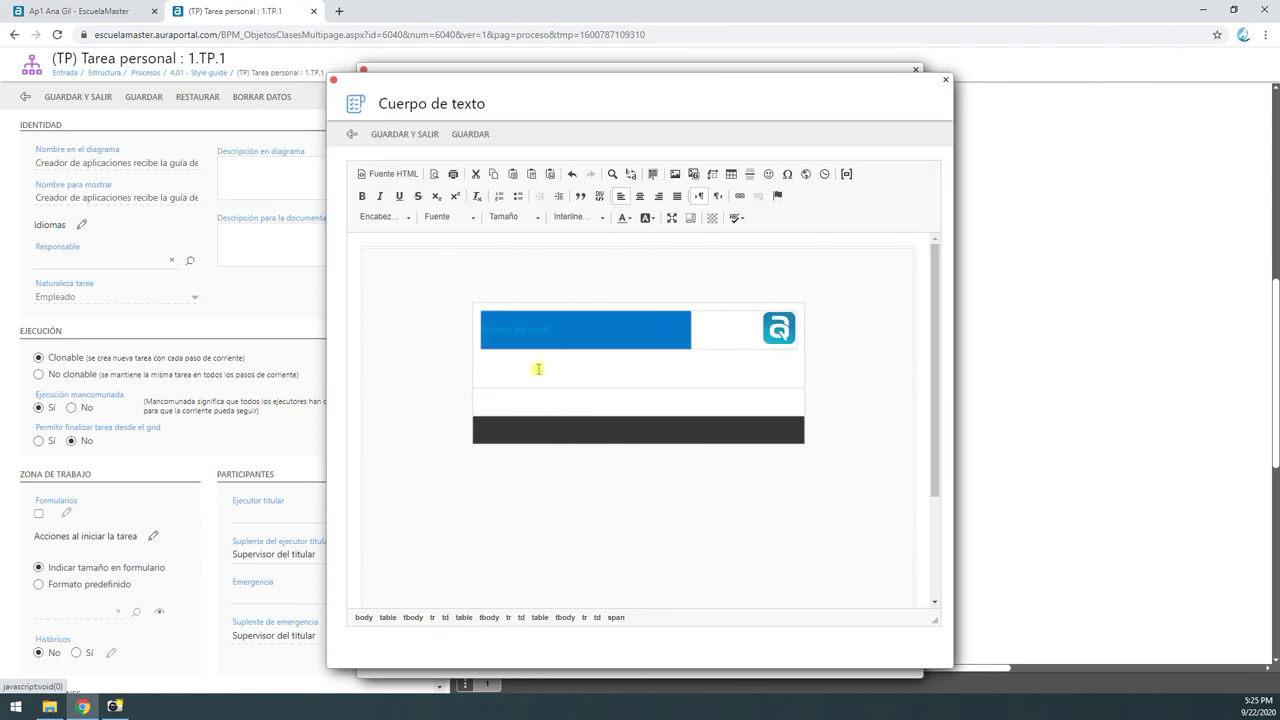
# Step: Set the "Nombre del email" header text to size 18 and the Segoe UI font
pyautogui.click(610, 333)
pyautogui.moveTo(550, 331); pyautogui.dragTo(481, 331)
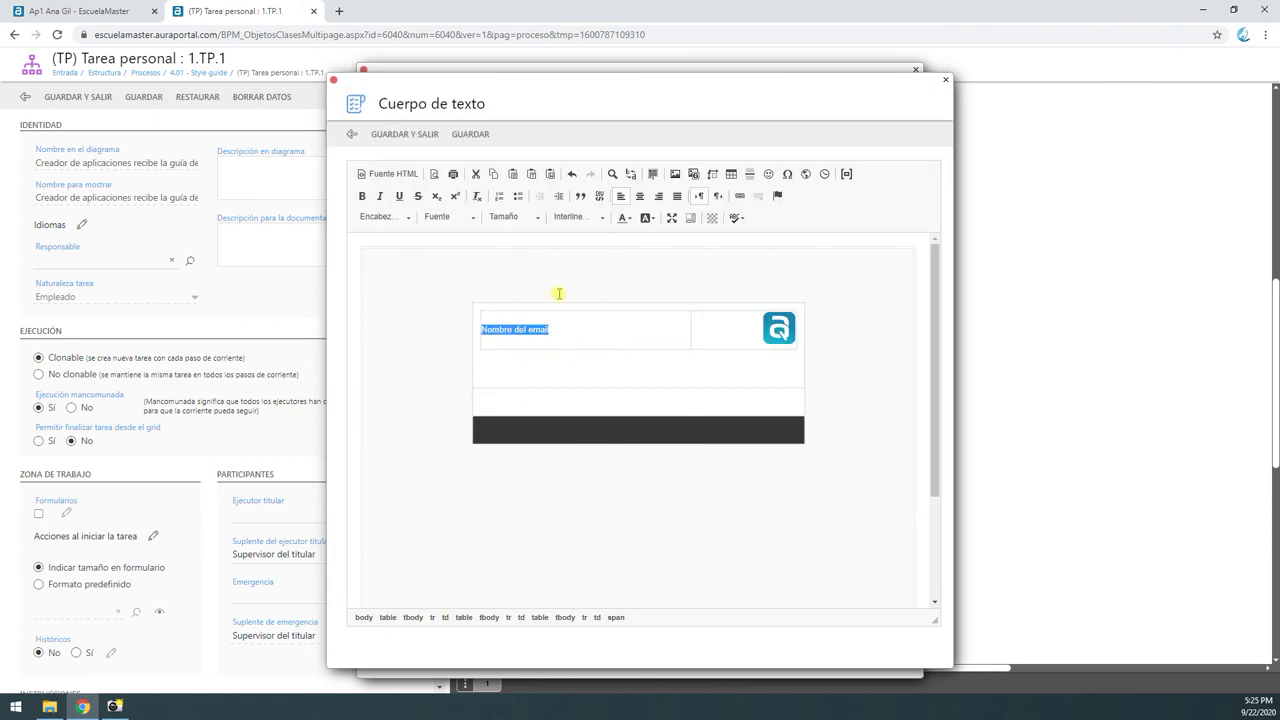
pyautogui.click(531, 217)
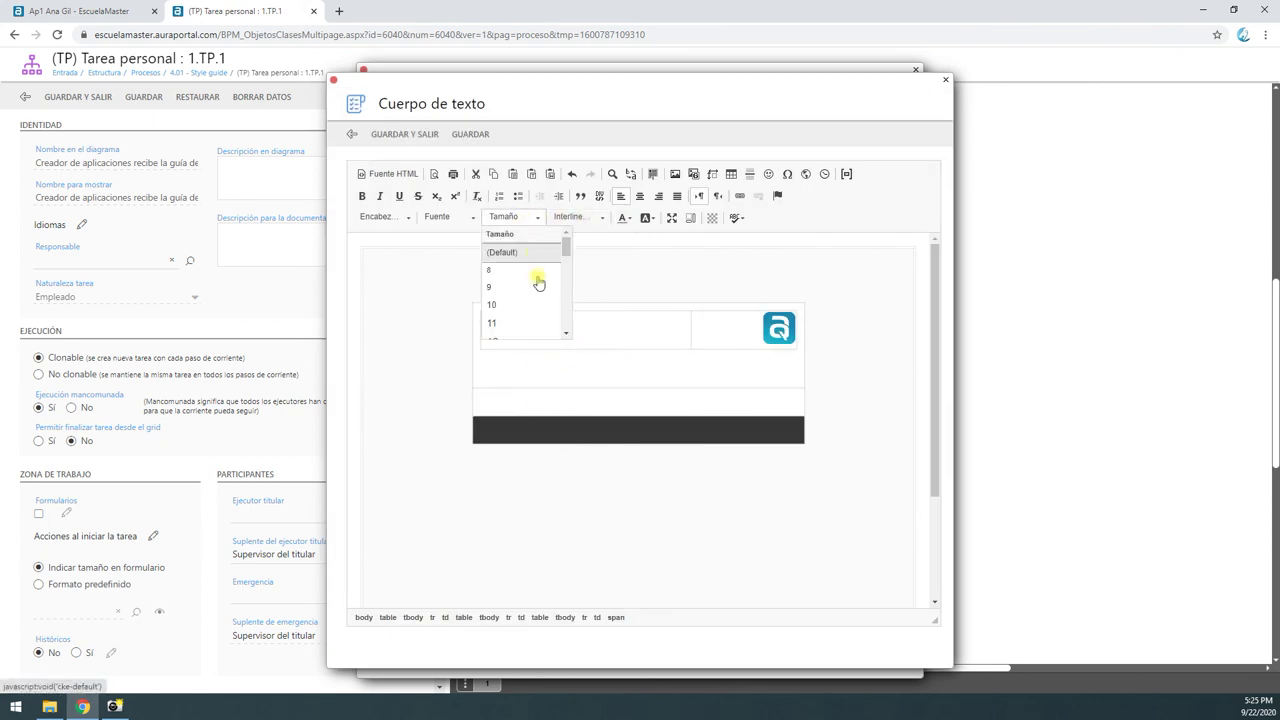
pyautogui.scroll(-2, 537, 326)
pyautogui.click(526, 300)
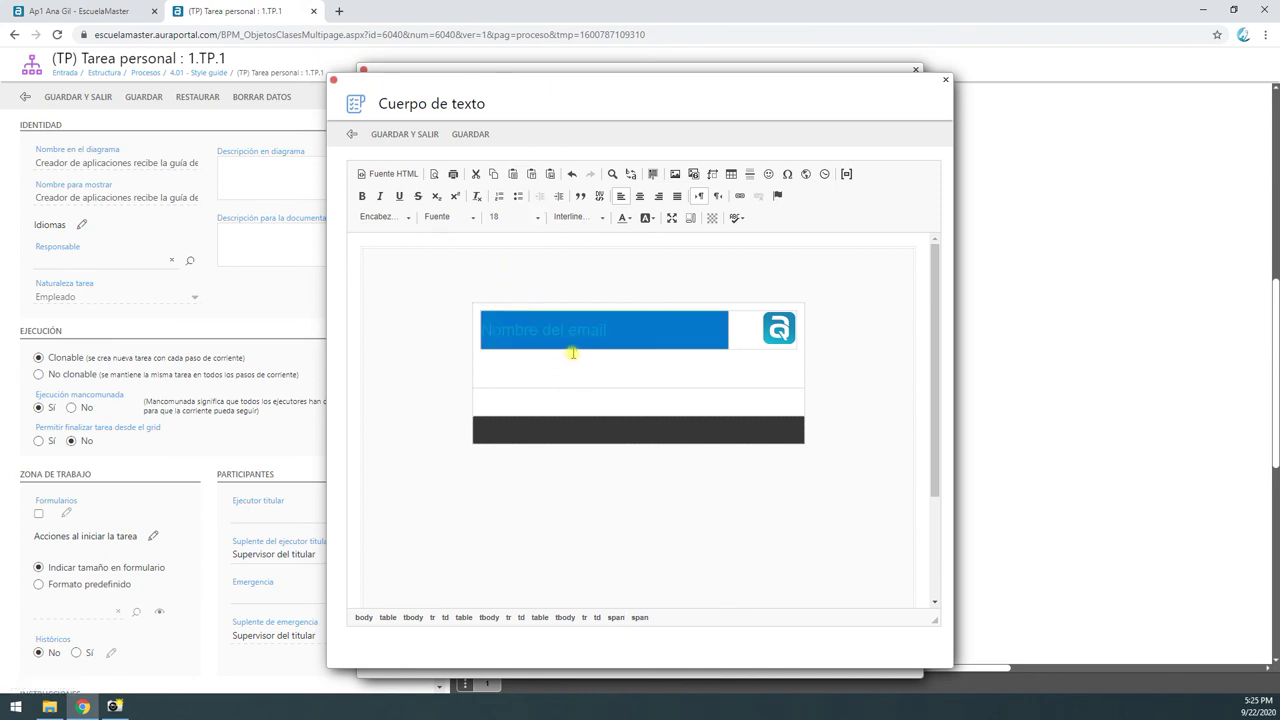
pyautogui.click(446, 217)
pyautogui.scroll(-3, 458, 278)
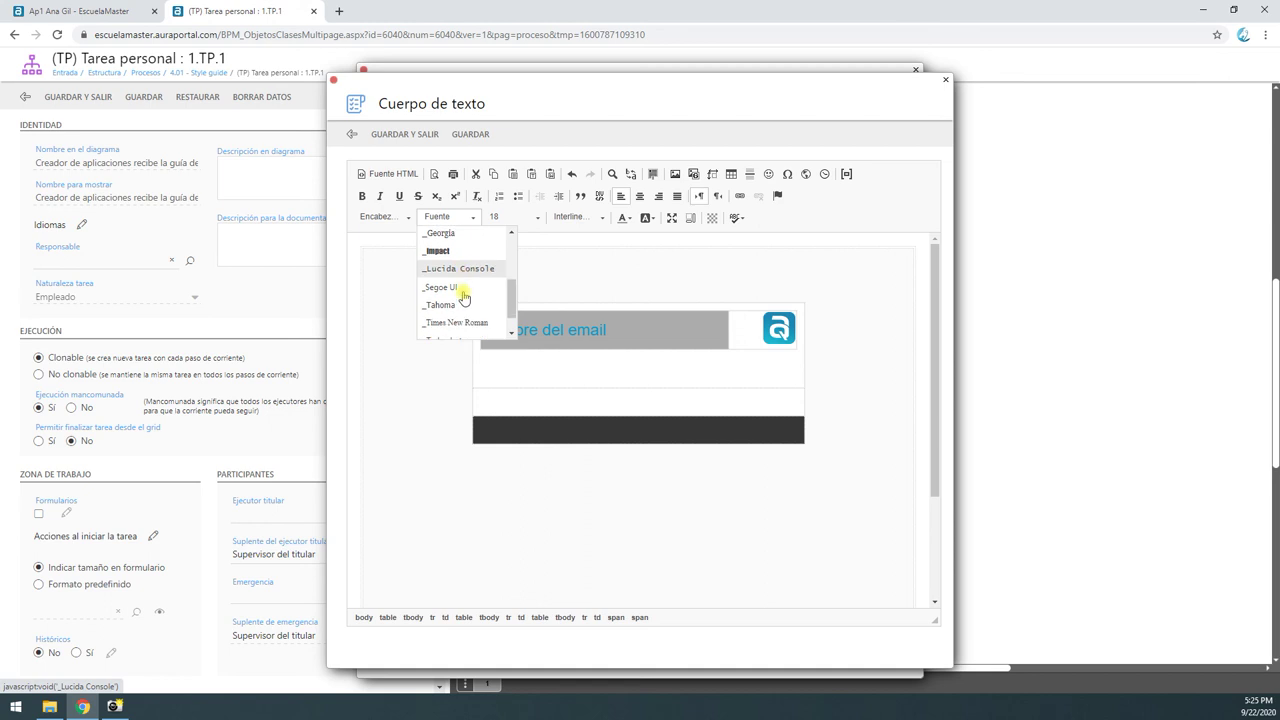
pyautogui.click(476, 281)
# Step: Write "Hola, esto es un email de ejemplo. Pulsa aquí para entrar a la tarea." below the header and "Atentamente, AuraQuantic" in the dark cell
pyautogui.click(571, 369)
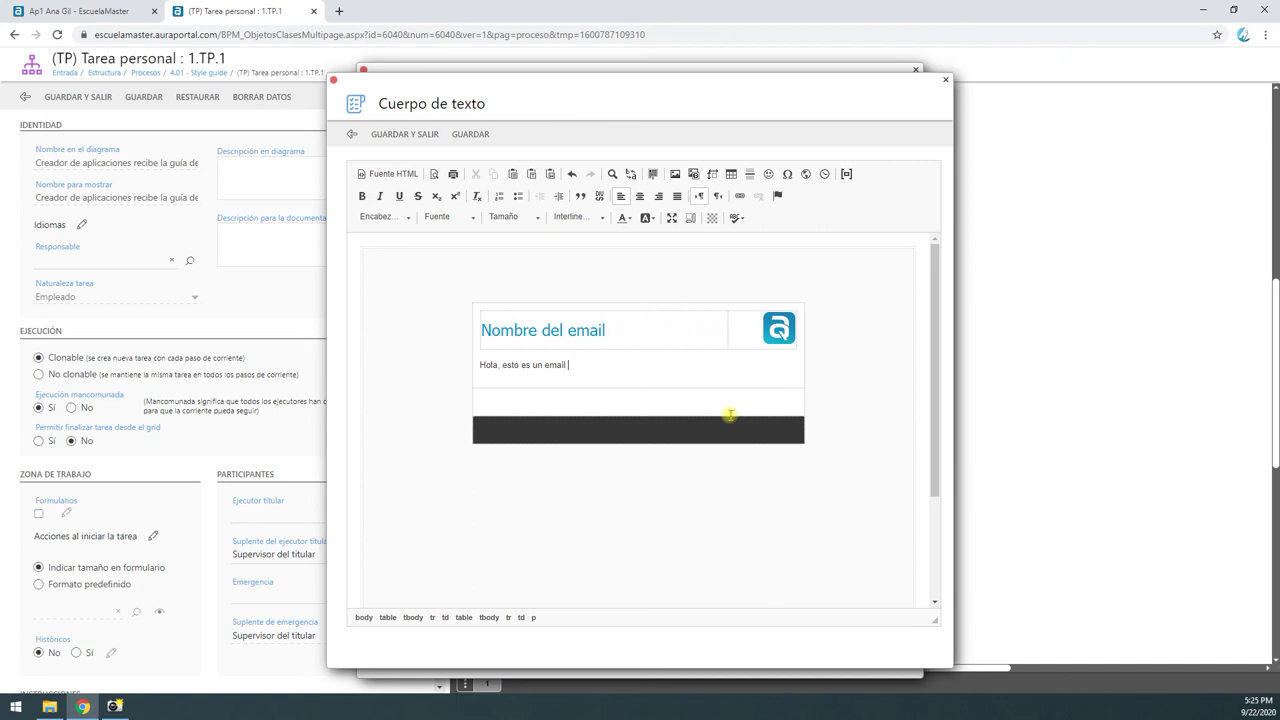
pyautogui.write('e ejemplo. Pulsa aquí para entrar a la tarea.')
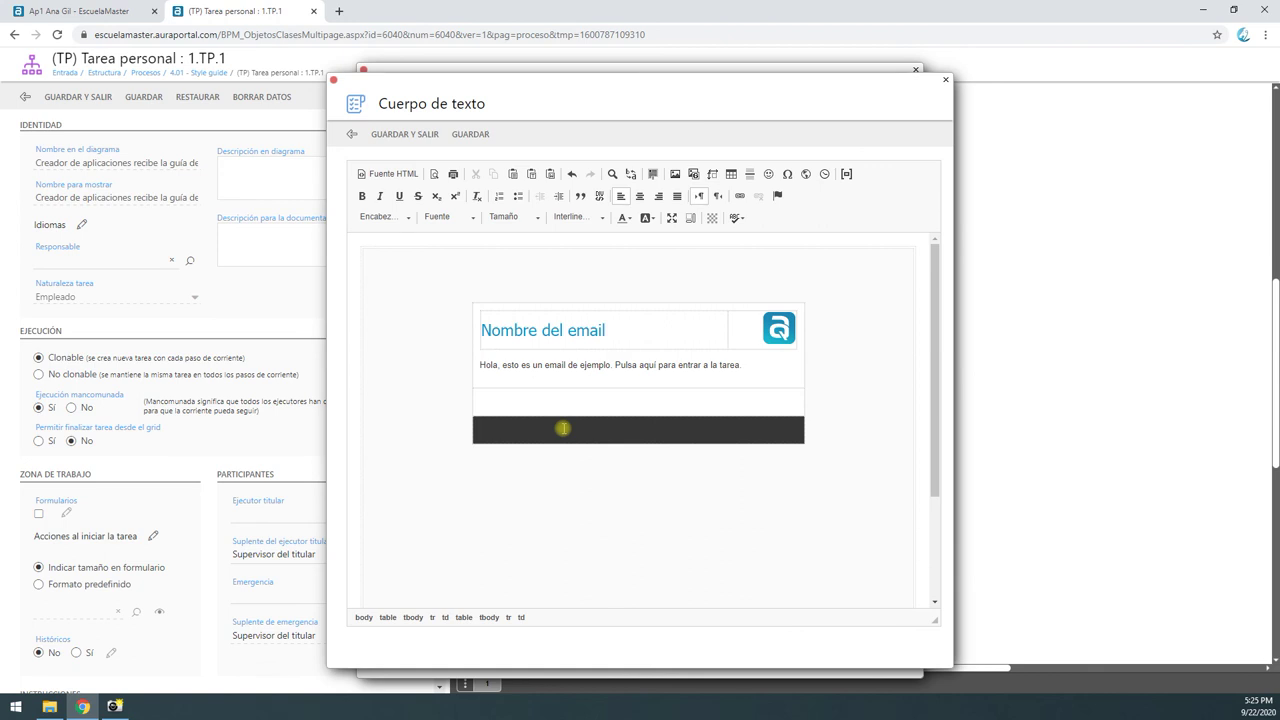
pyautogui.press('Return')
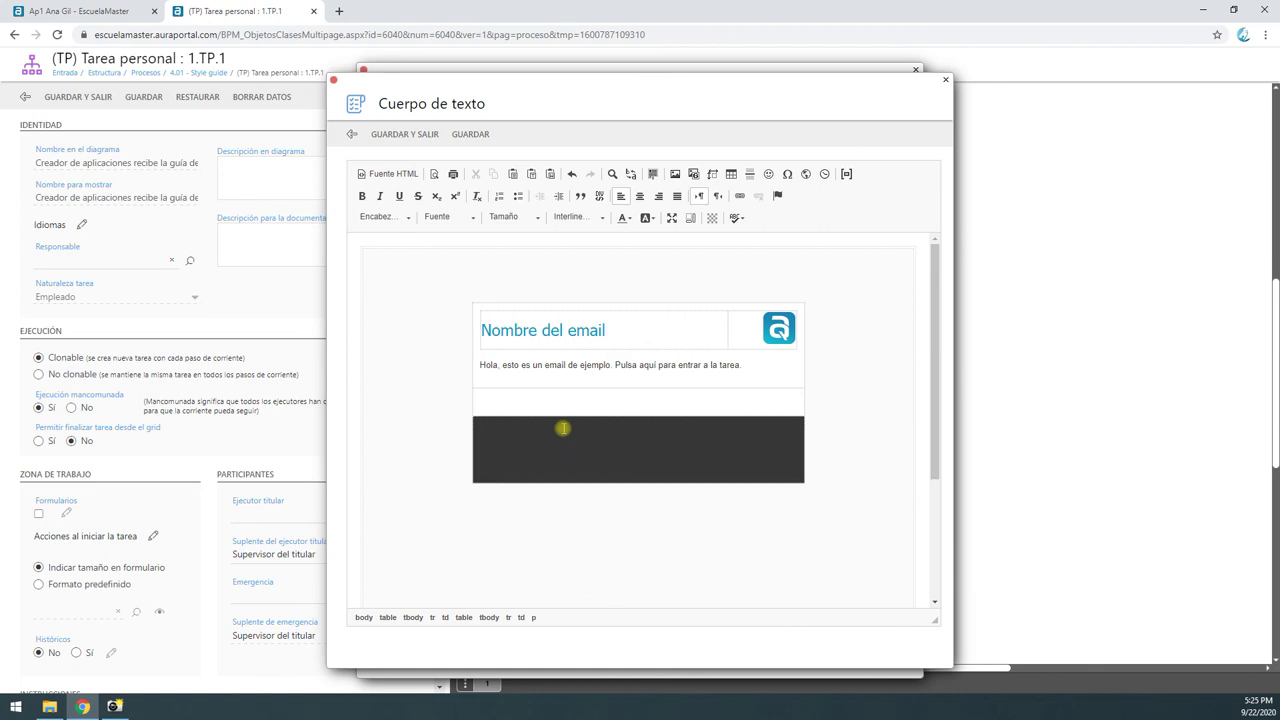
pyautogui.write('Atentamente, AuraQuantic')
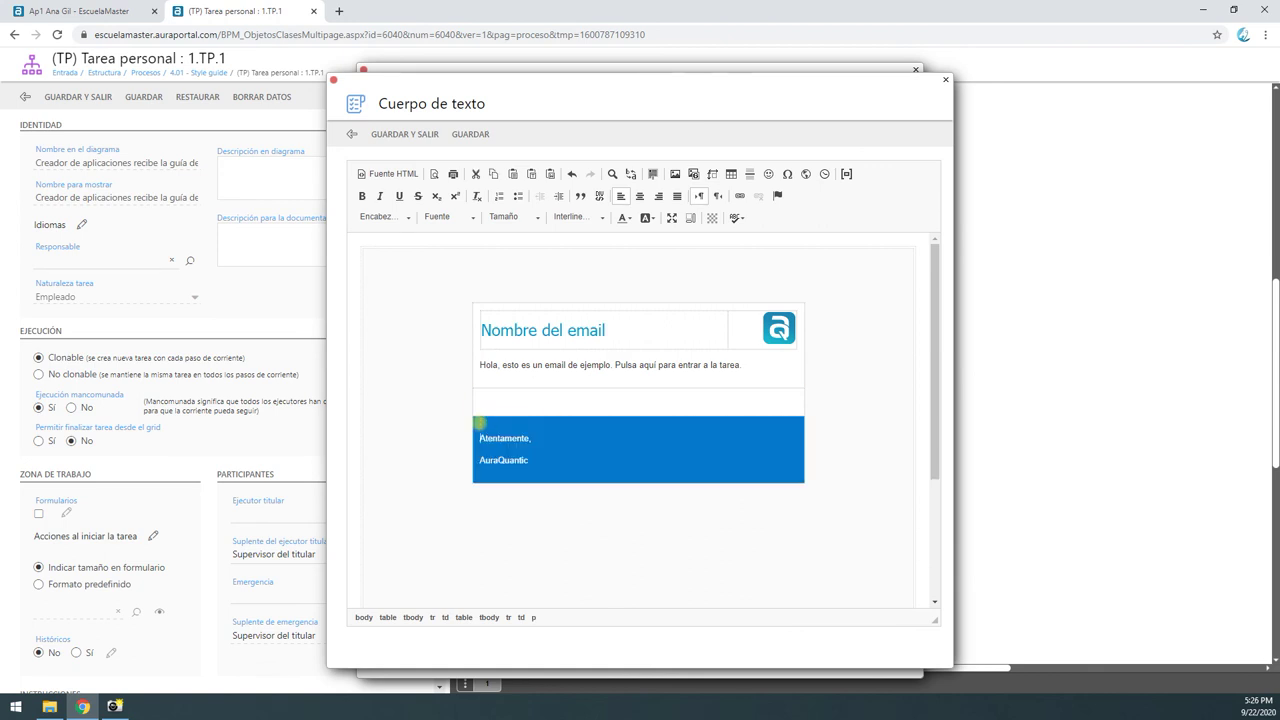
# Step: Format the two-line signature in the dark grey cell with white text at size 11
pyautogui.click(479, 437)
pyautogui.moveTo(480, 437); pyautogui.dragTo(554, 463)
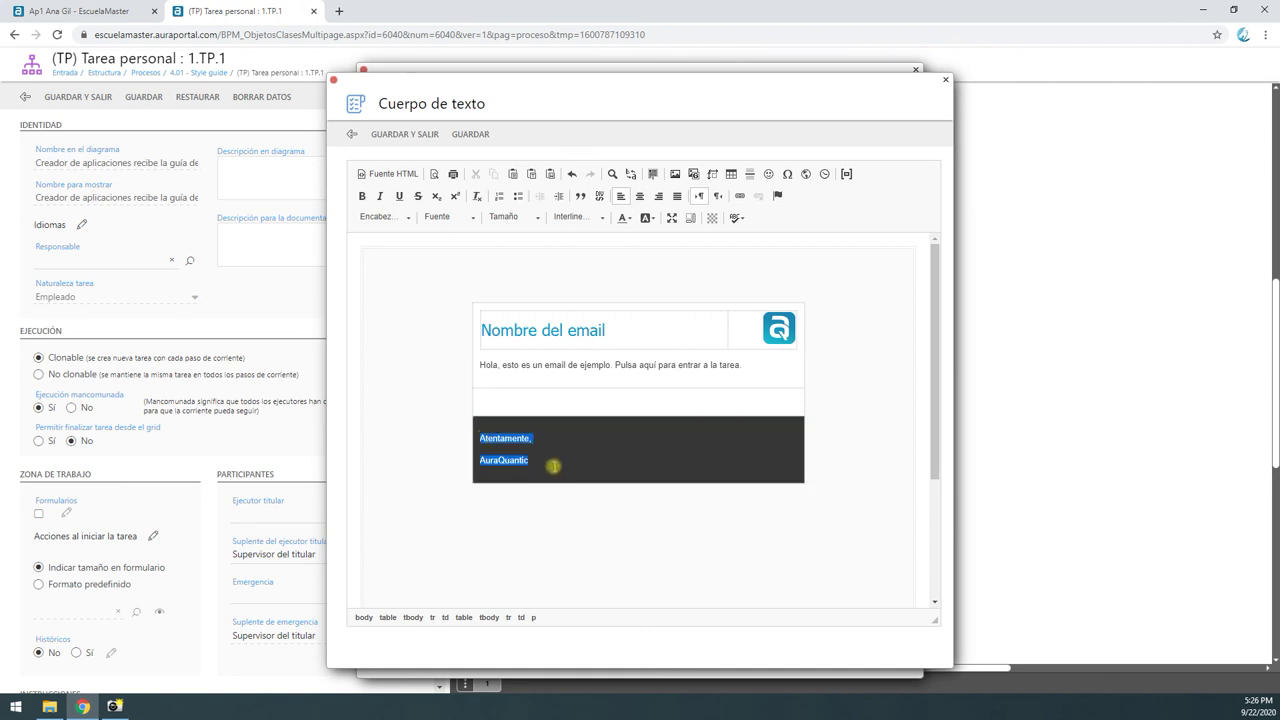
pyautogui.click(626, 217)
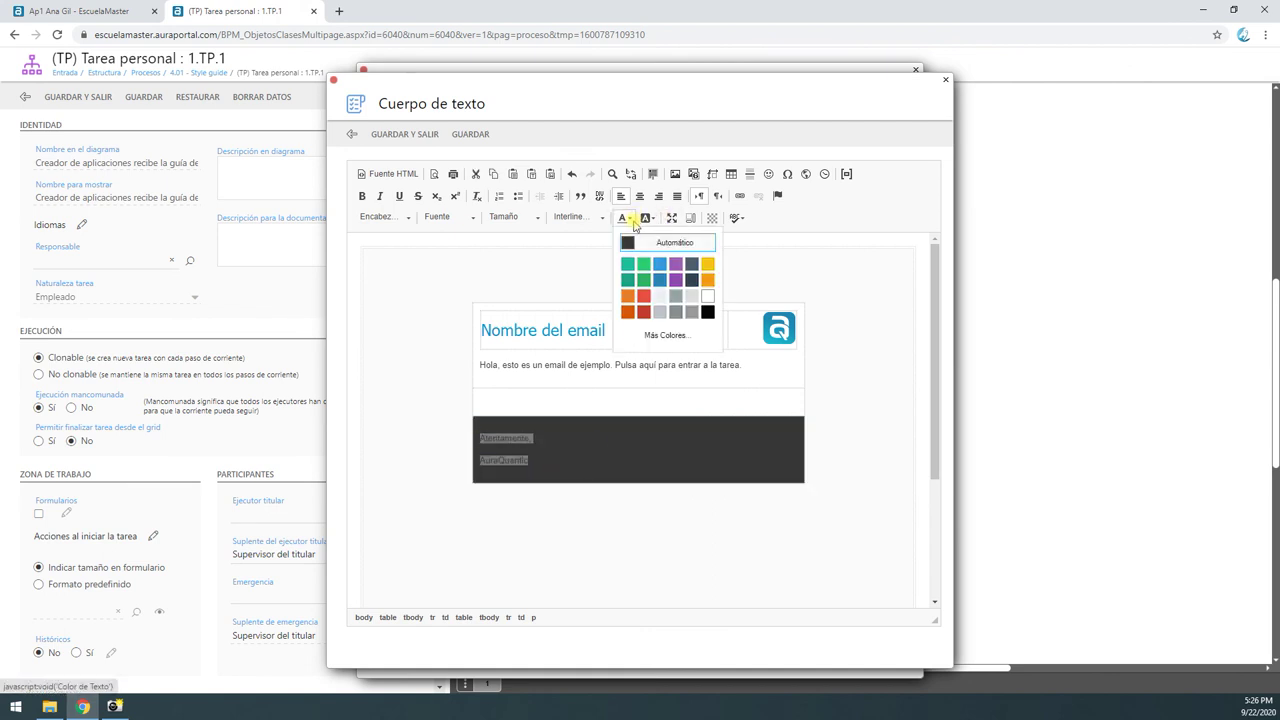
pyautogui.click(710, 306)
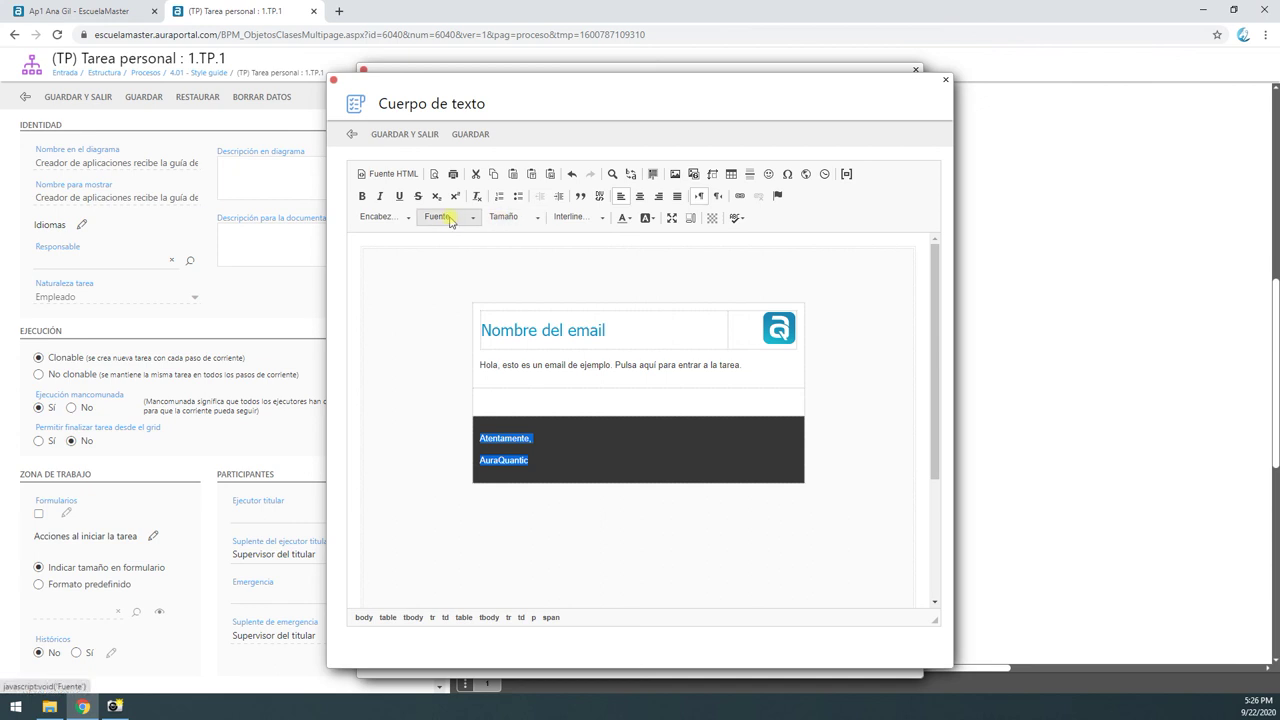
pyautogui.click(533, 218)
pyautogui.click(517, 325)
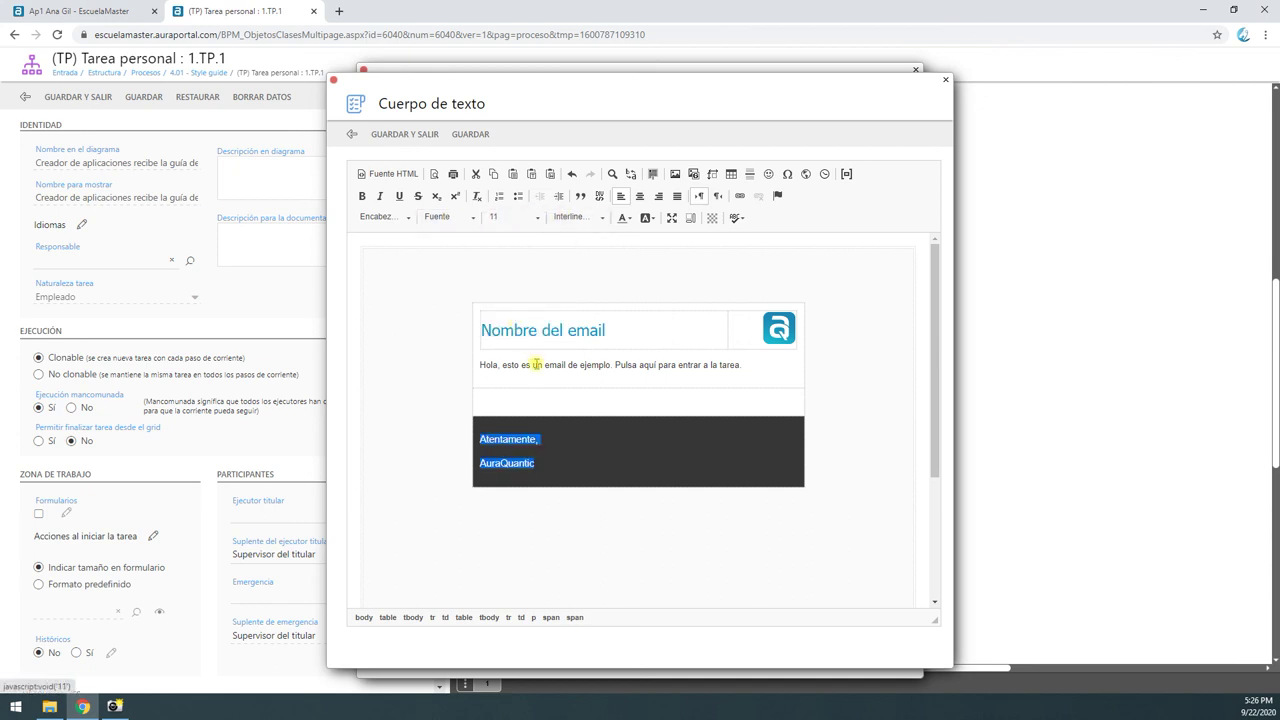
# Step: Add a new line under the body sentence and insert the task URL field [FORM_UrlTarea] from the Tarea data source
pyautogui.click(534, 365)
pyautogui.click(747, 363)
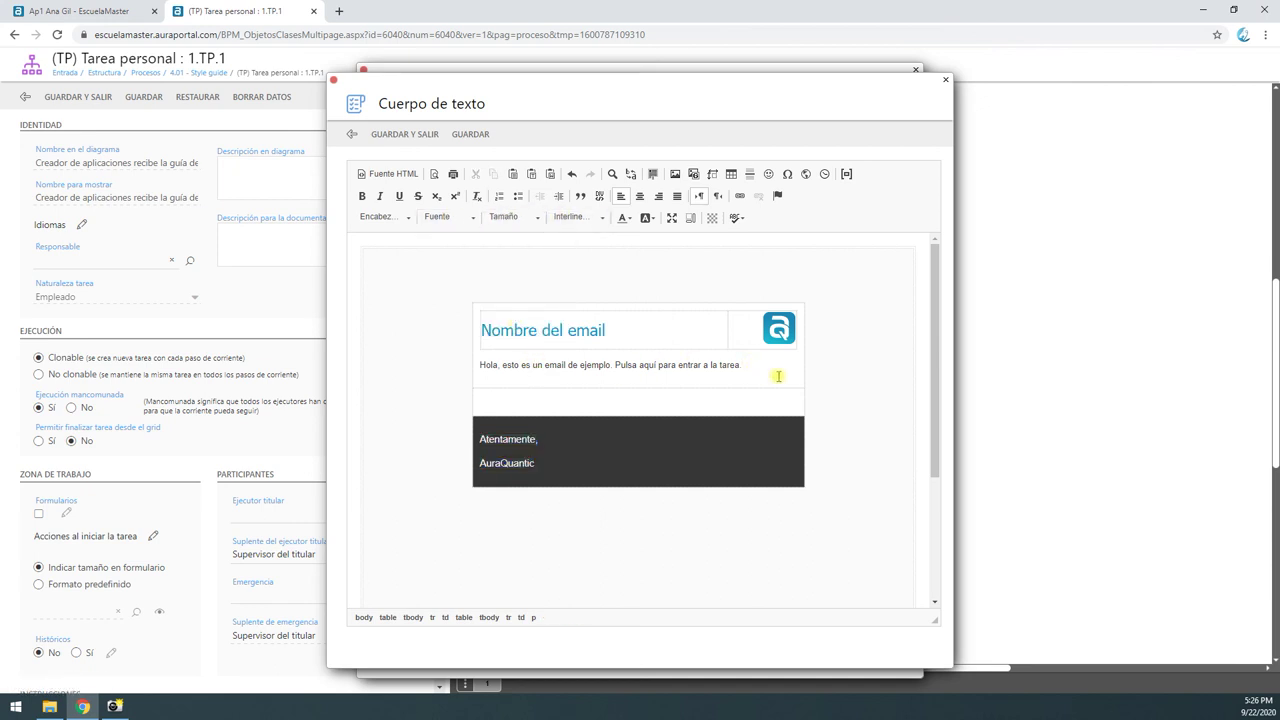
pyautogui.press('Return')
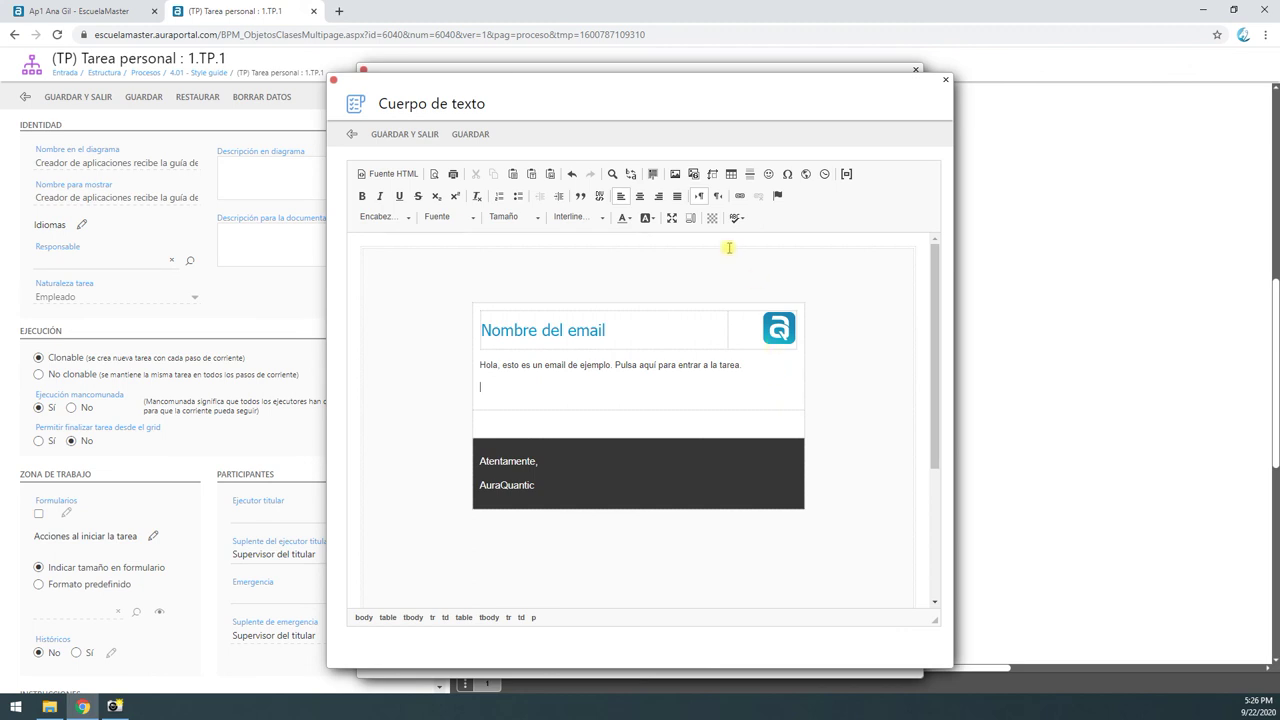
pyautogui.click(845, 175)
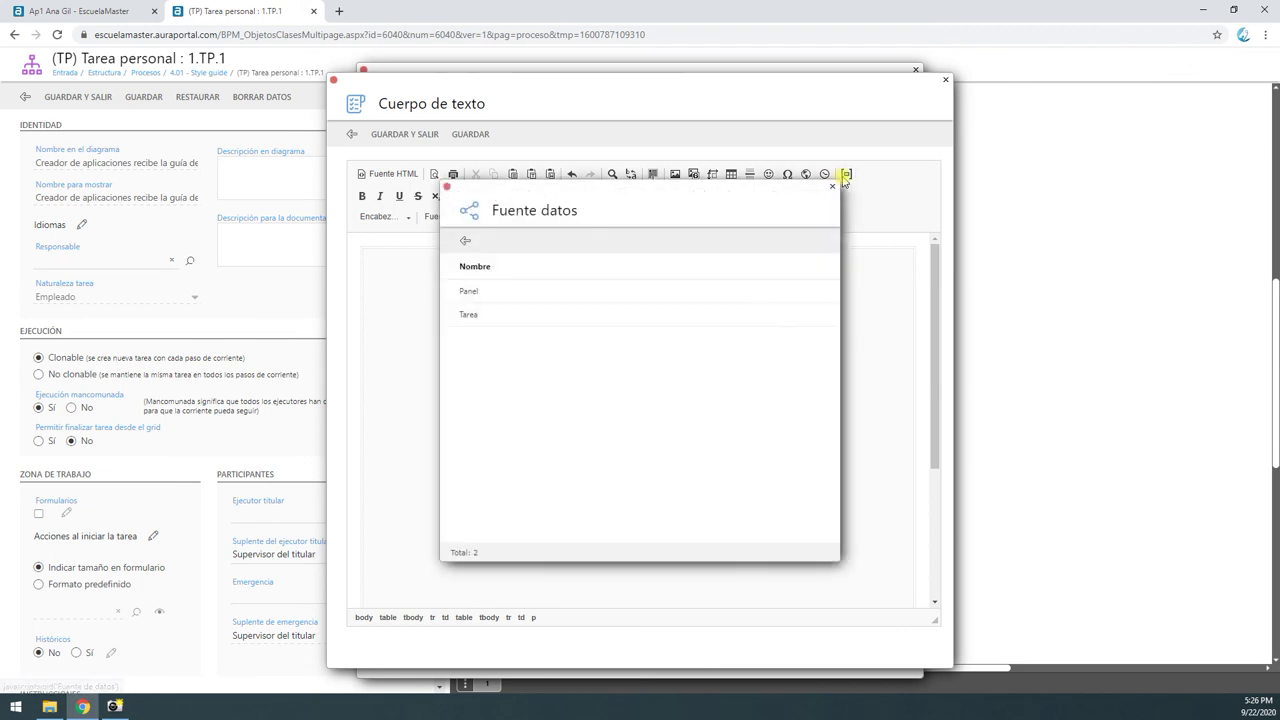
pyautogui.click(475, 318)
pyautogui.moveTo(557, 387); pyautogui.dragTo(476, 388)
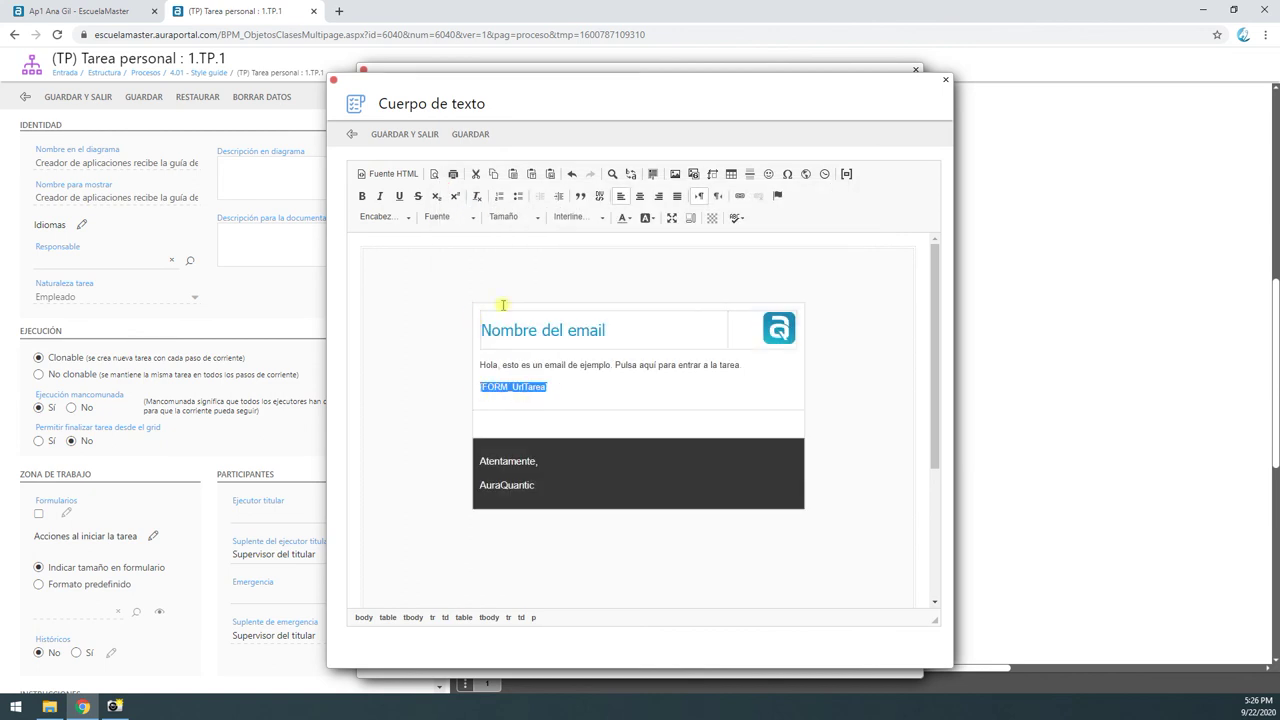
# Step: Preview the finished email layout, including its header, body and footer, and close the preview
pyautogui.click(675, 428)
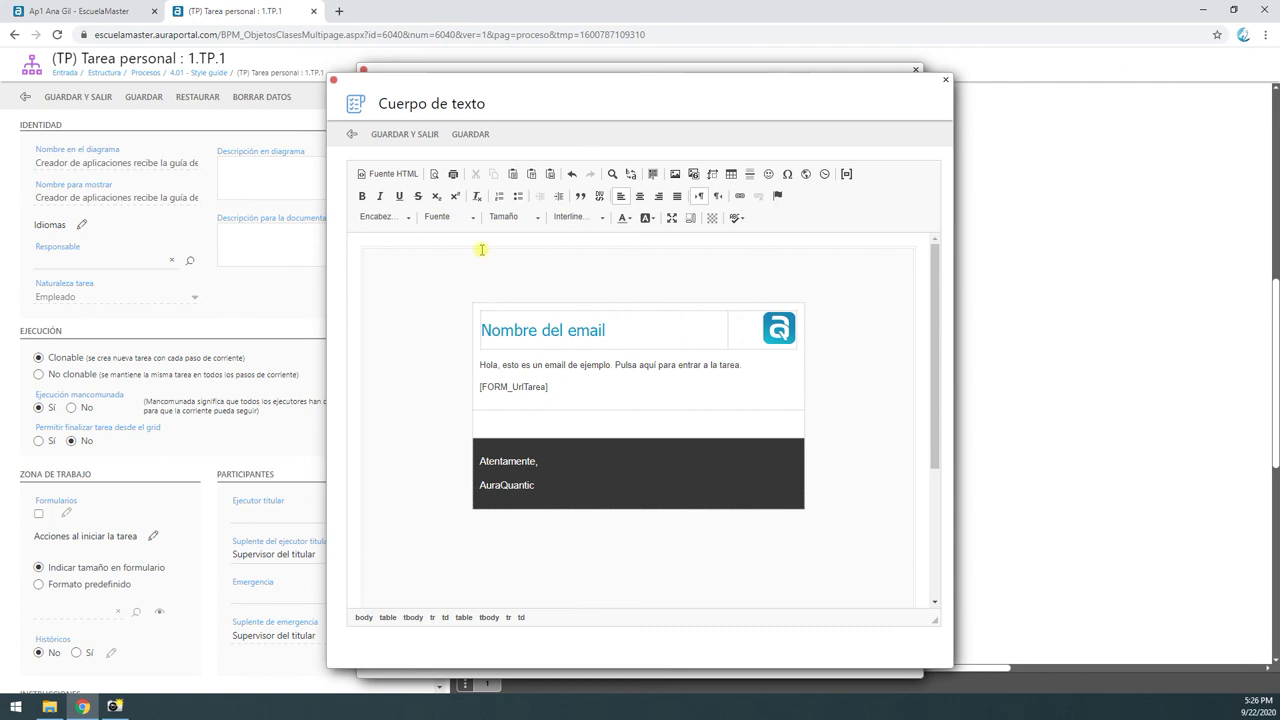
pyautogui.click(436, 179)
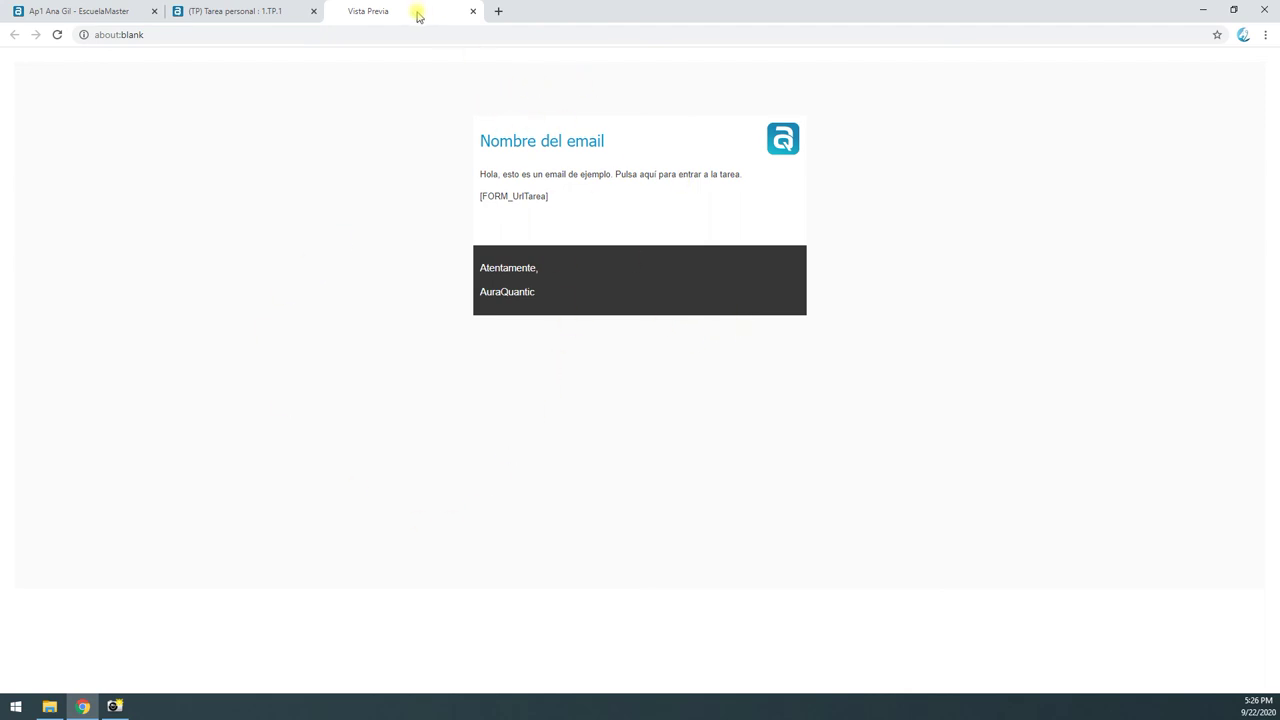
pyautogui.click(473, 11)
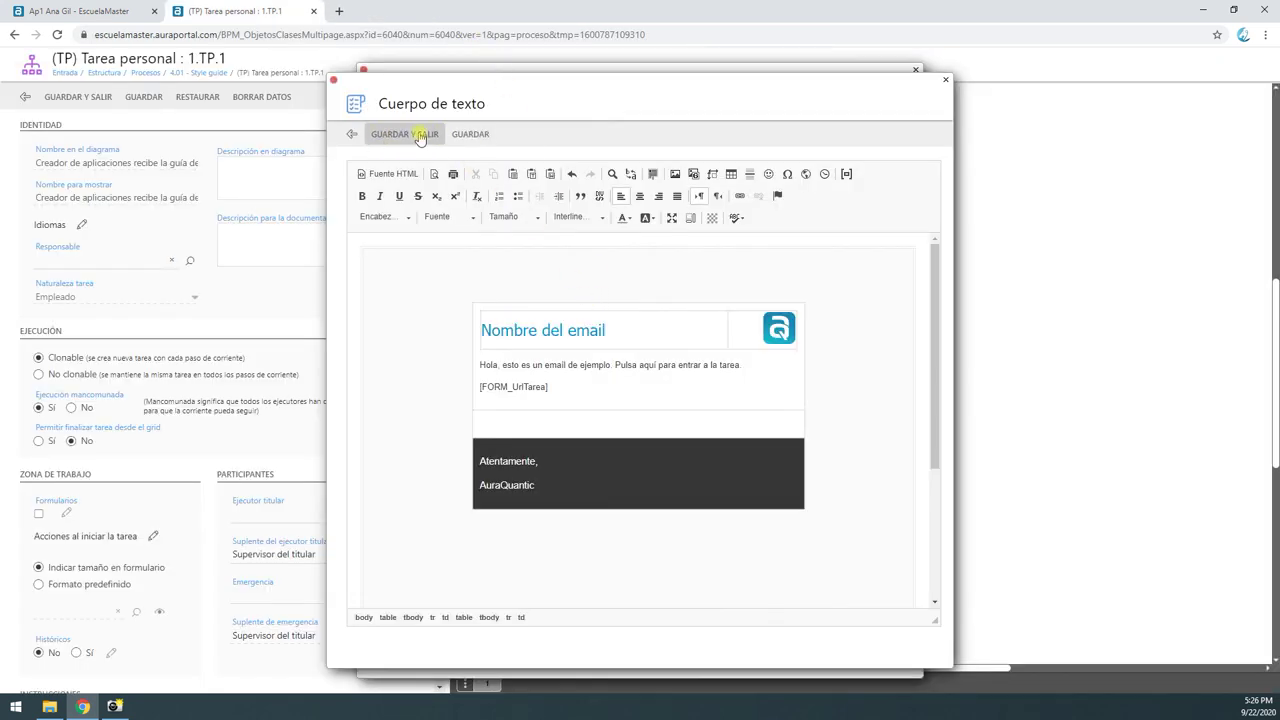